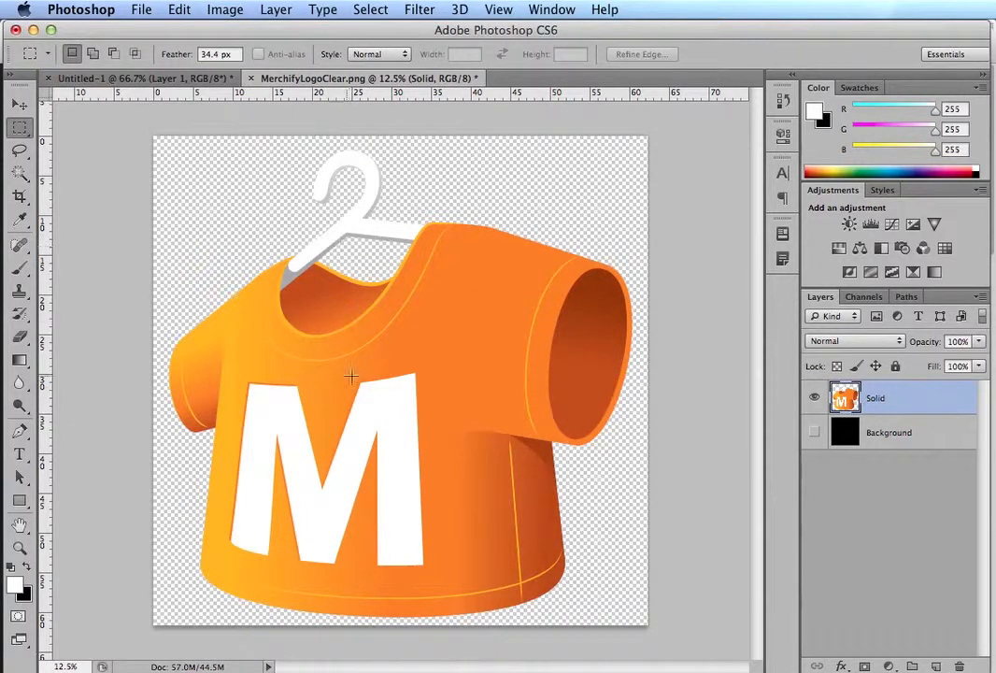
Step: Compare the Solid and Background layers by toggling their visibility, leaving only the Solid layer showing
left_click(814, 400)
left_click(816, 435)
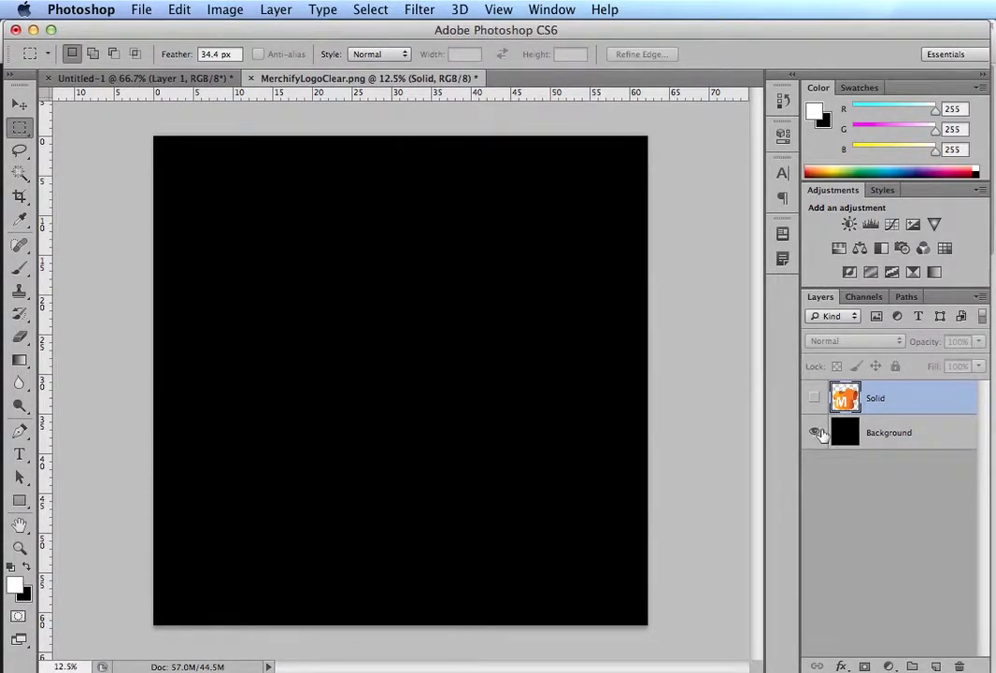
left_click(814, 398)
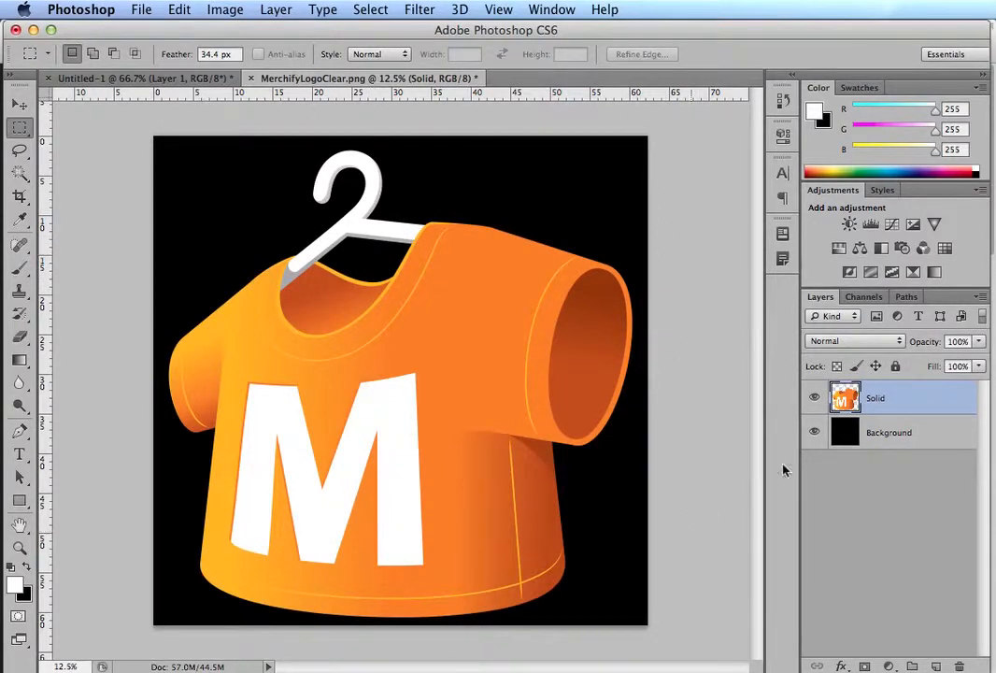
left_click(814, 432)
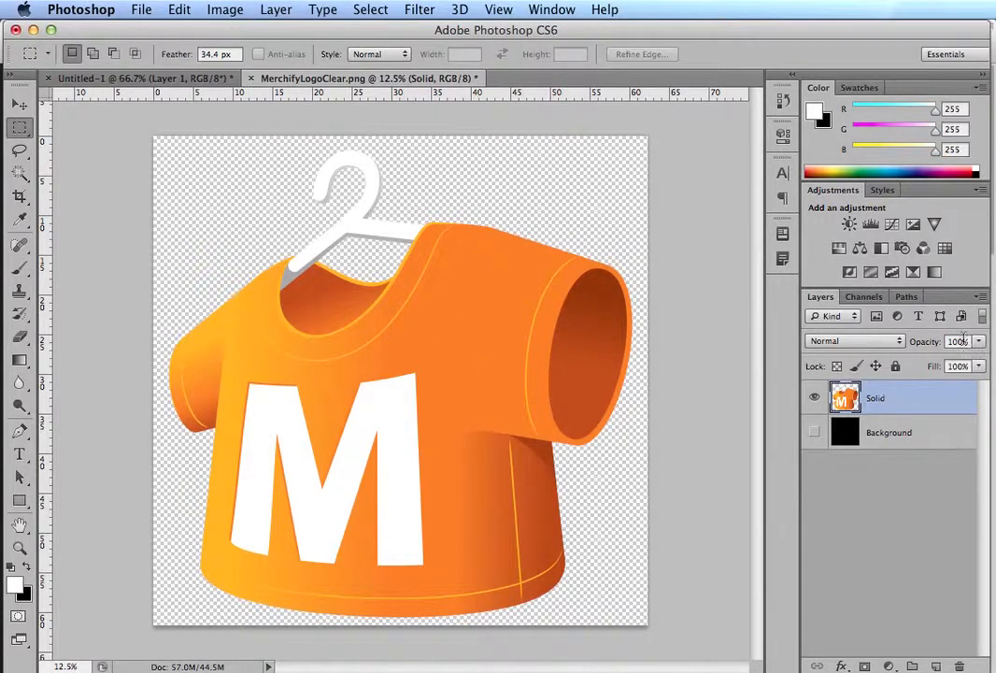
Step: Reduce the opacity of the Solid layer to 44%
mouse_move(914, 341)
left_mouse_down()
mouse_move(875, 338)
mouse_move(937, 340)
mouse_move(896, 342)
left_mouse_up()
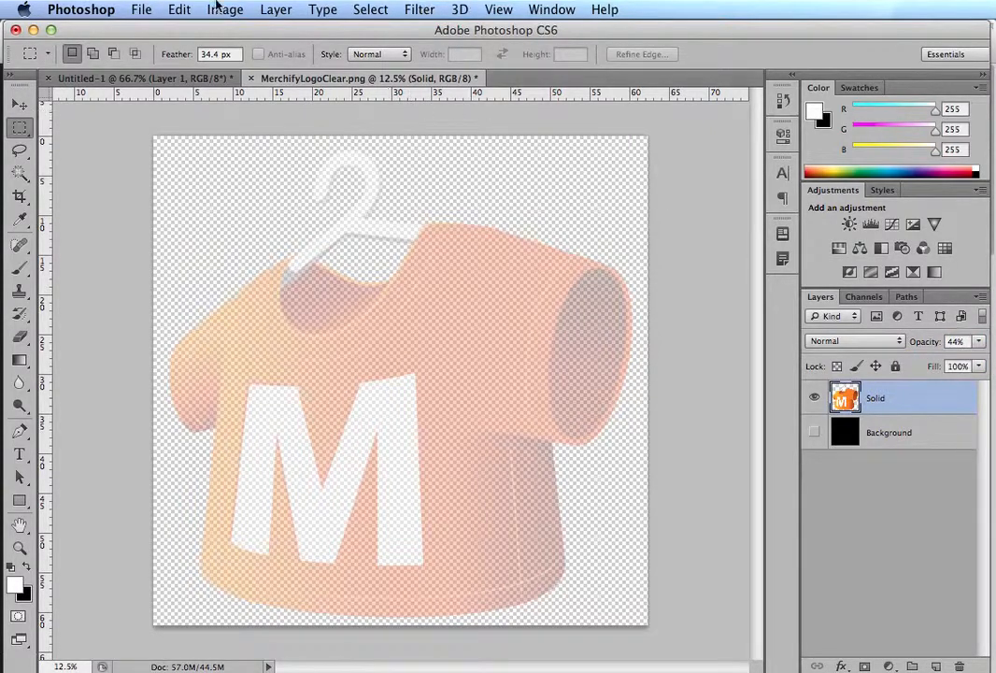
left_click(135, 10)
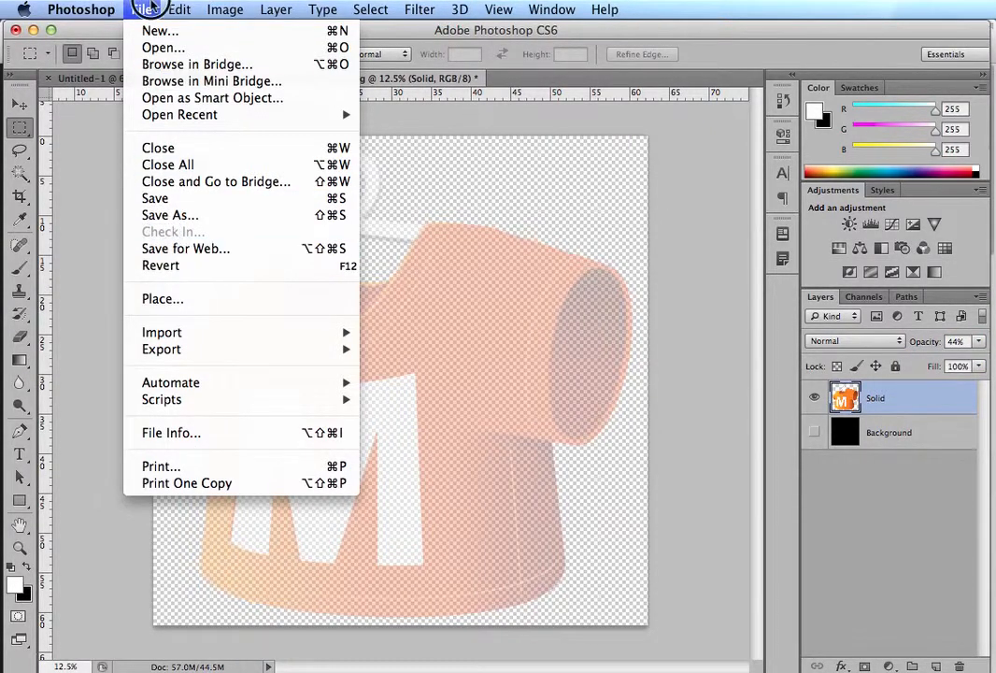
left_click(140, 9)
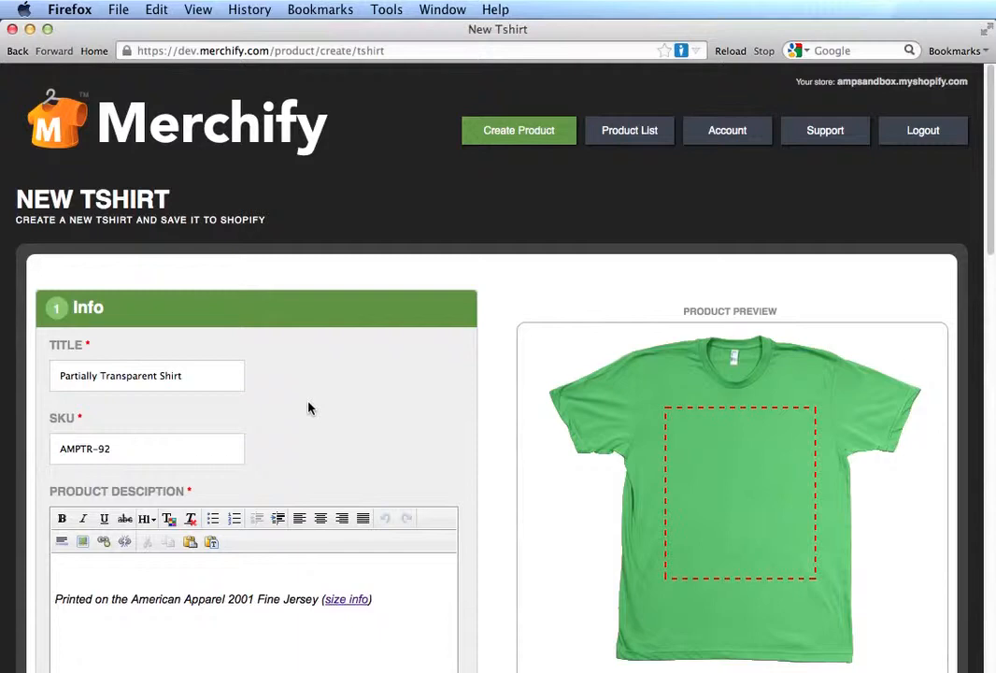
Step: In Firefox, upload MerchifyLogoClear50Percent.png from the My Store Artwork folder to the Merchify T-shirt design
scroll(310, 407, "down", 5)
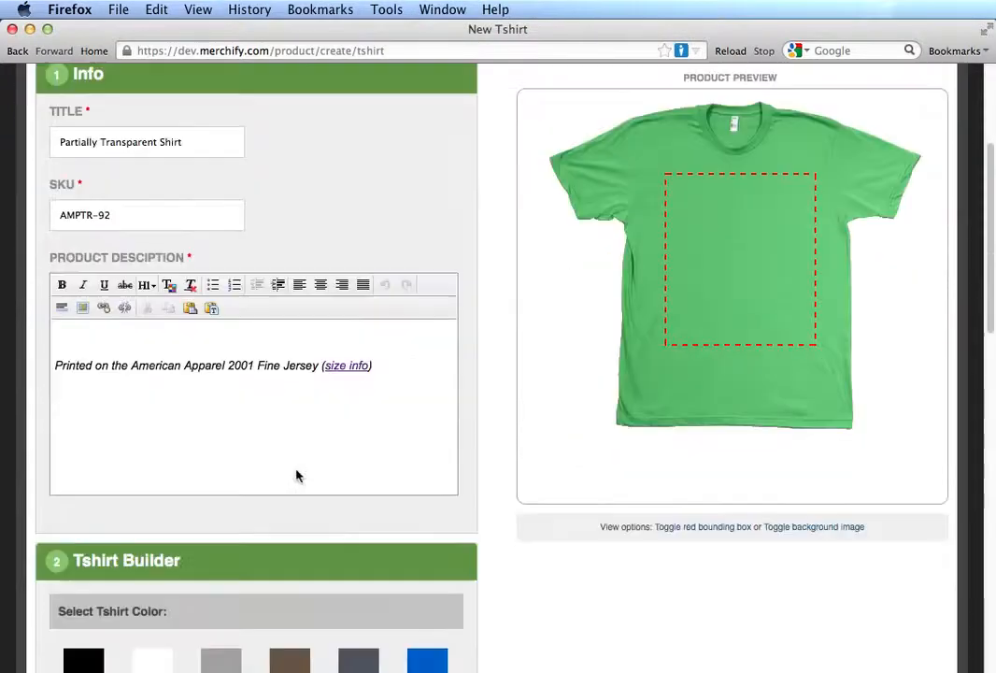
scroll(222, 494, "down", 2)
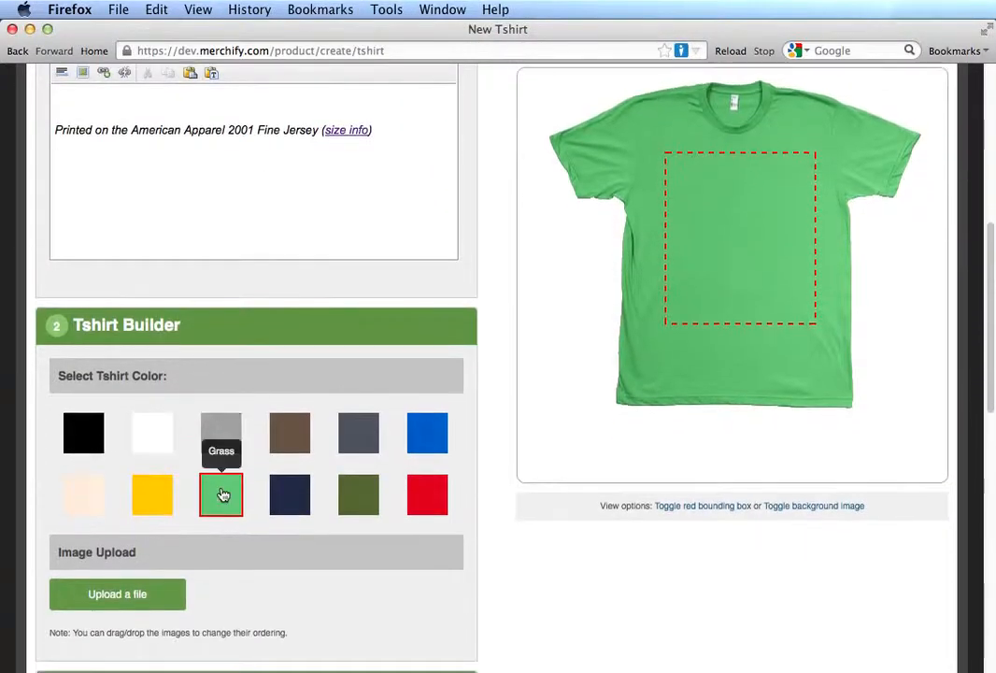
left_click(106, 594)
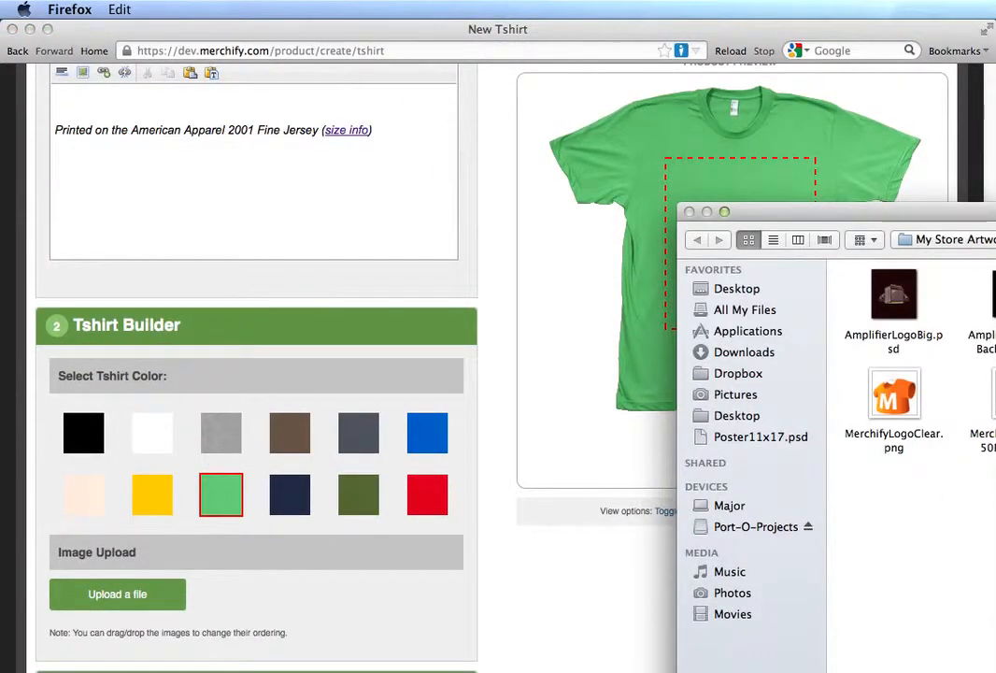
left_click_drag(986, 212, 983, 226)
left_click(992, 408)
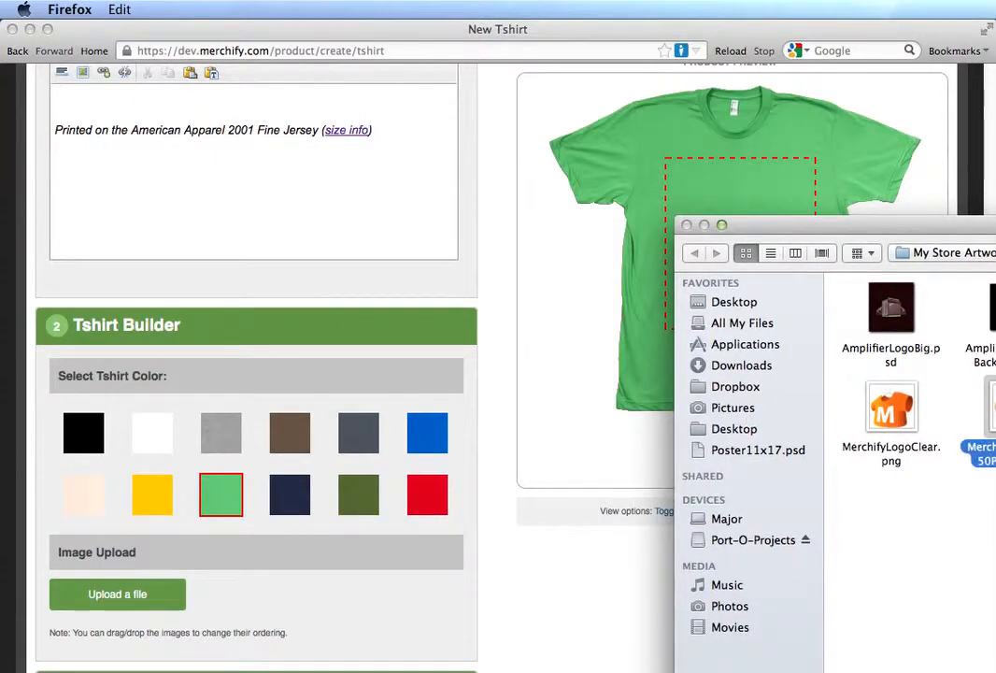
left_click_drag(913, 216, 694, 205)
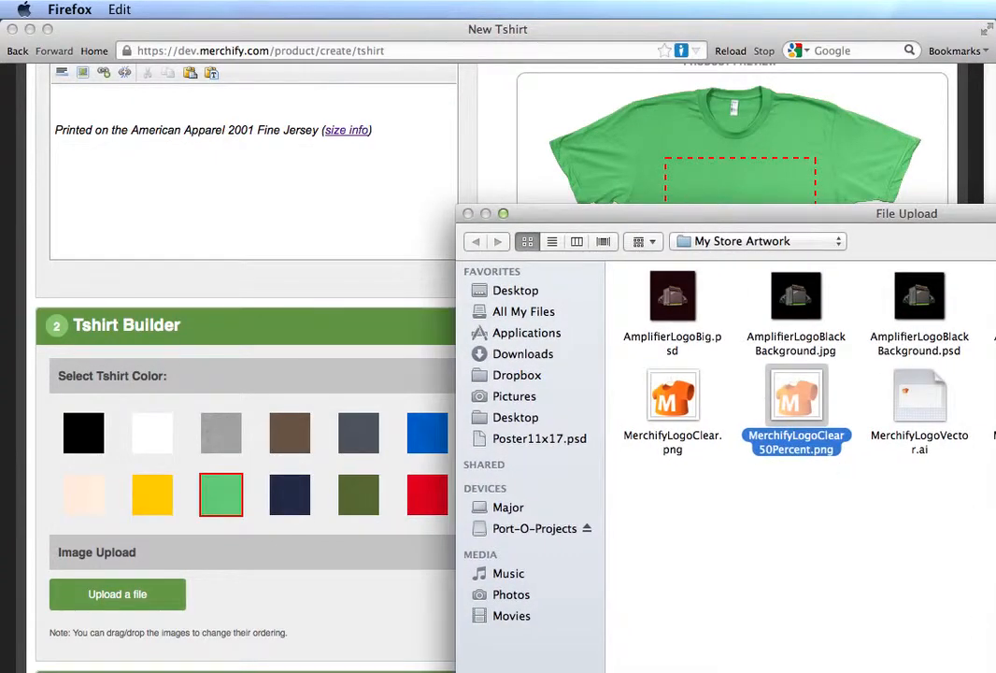
key("Return")
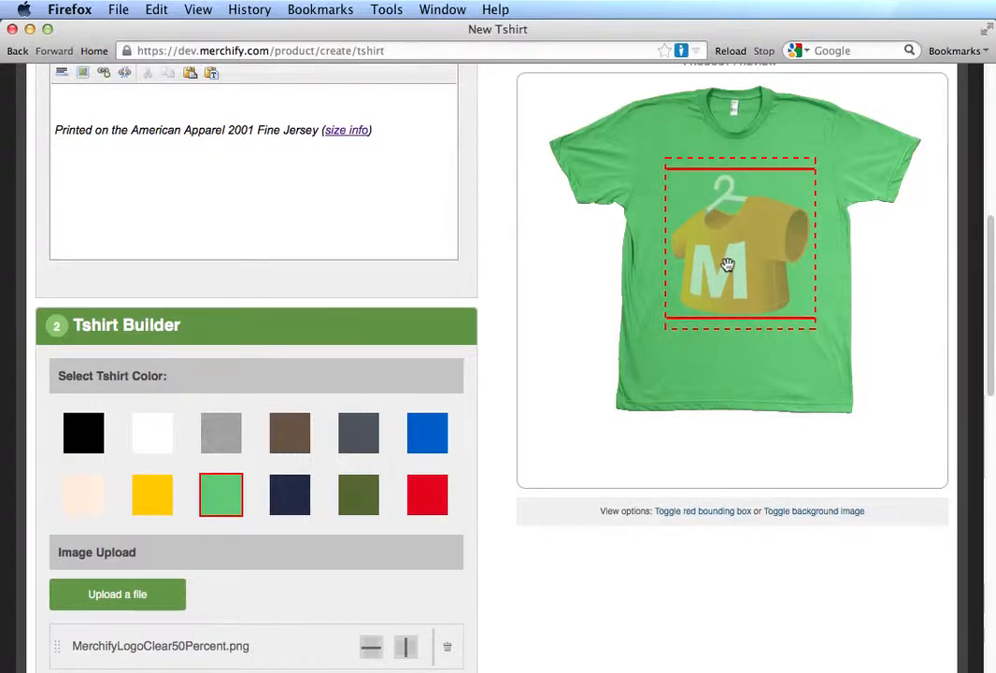
Step: Preview the semi-transparent logo on Army, black, red and green shirts, and leave the shirt color set to Black
left_click(295, 431)
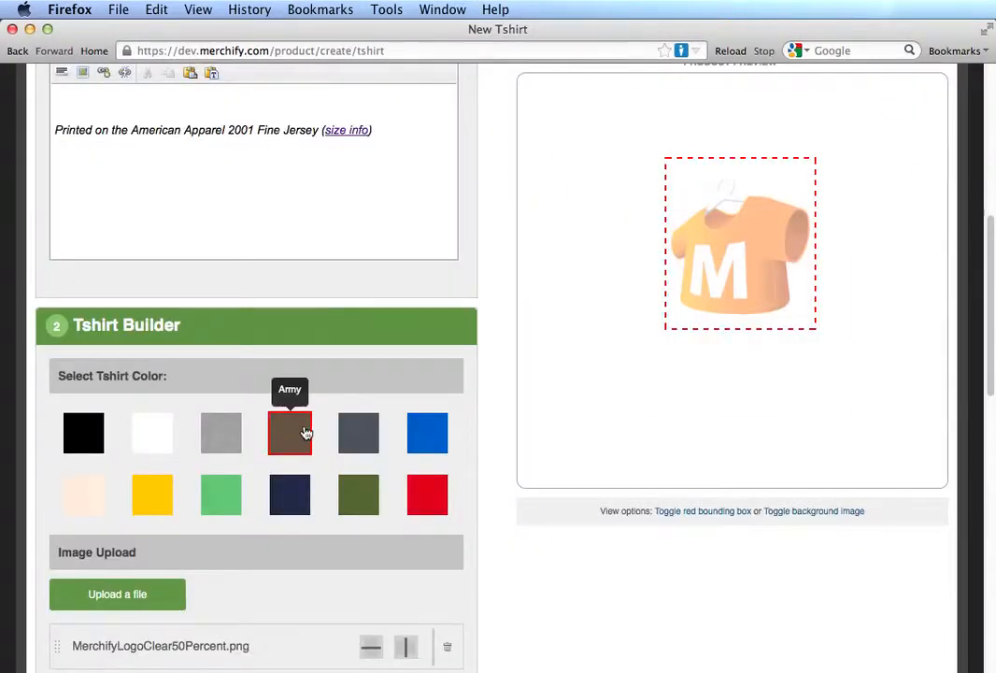
left_click(93, 439)
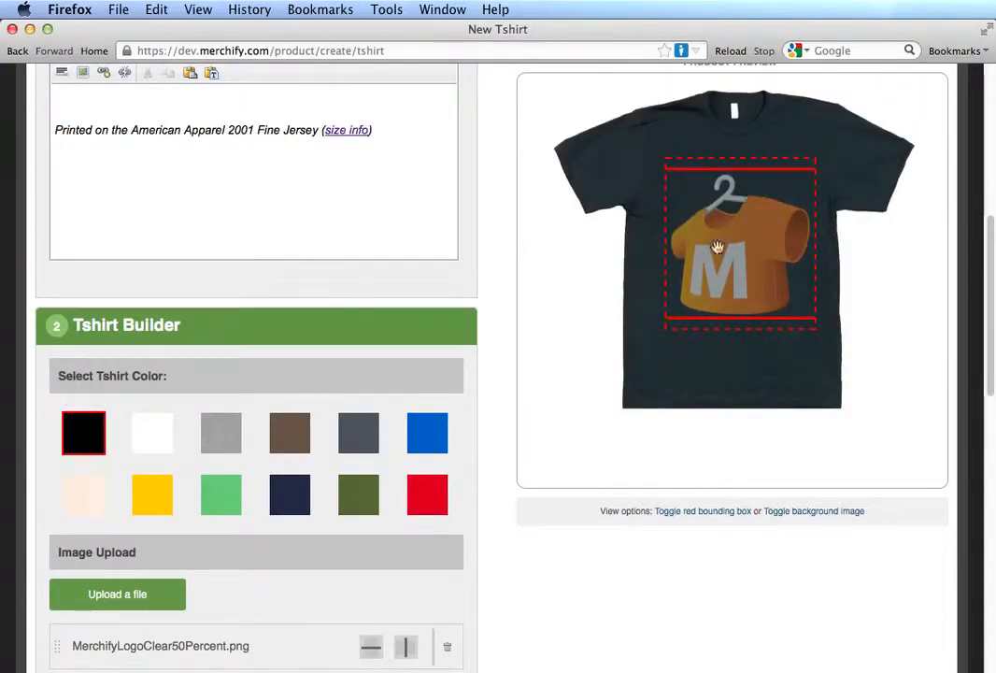
left_click(436, 488)
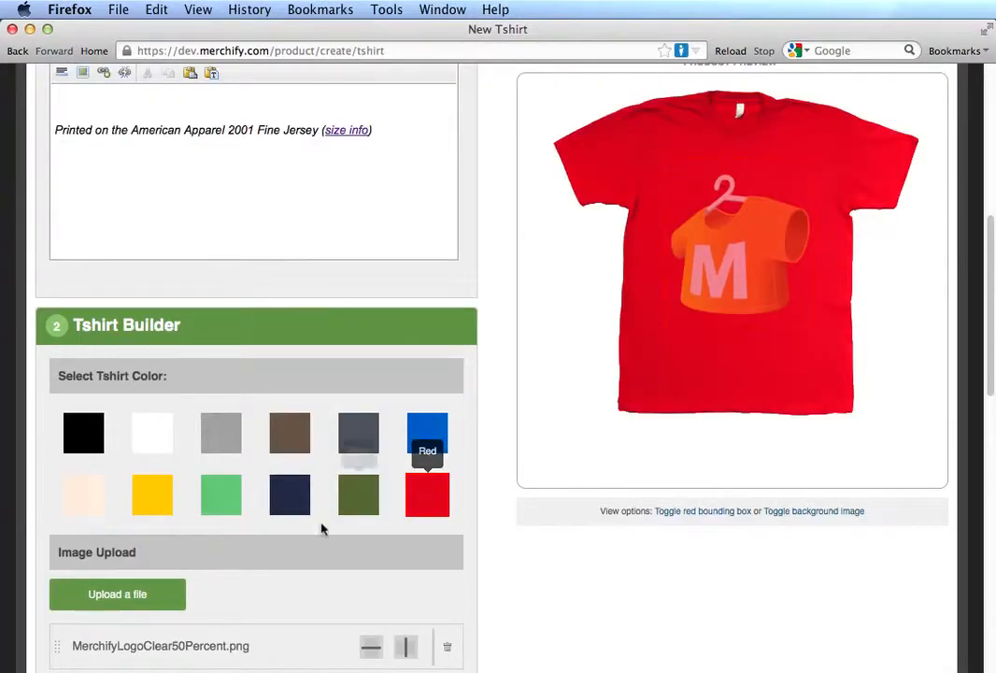
left_click(218, 509)
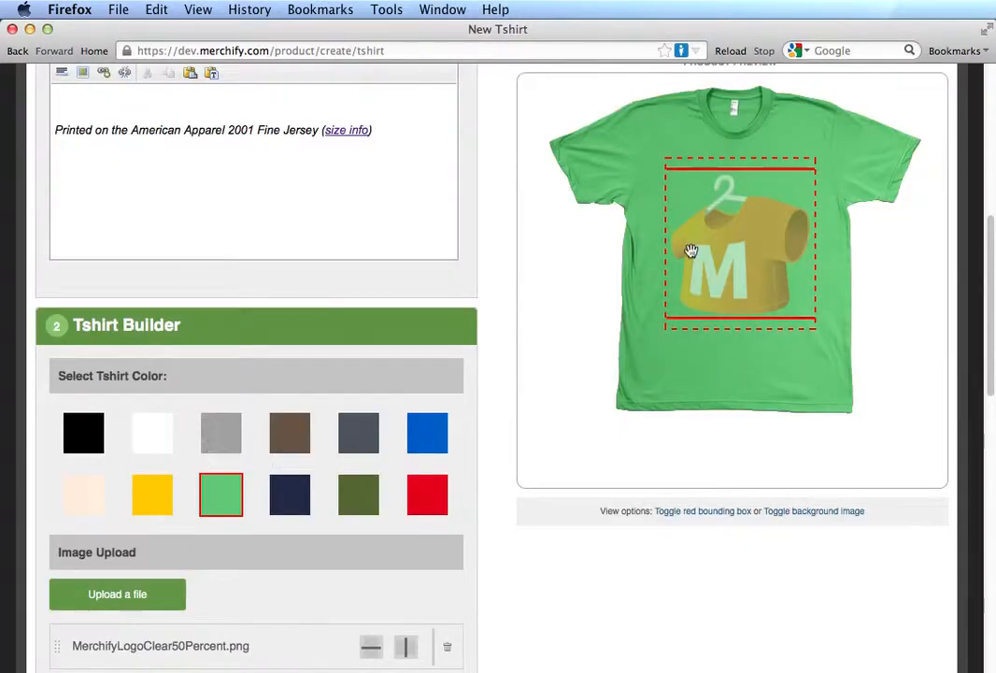
left_click(290, 439)
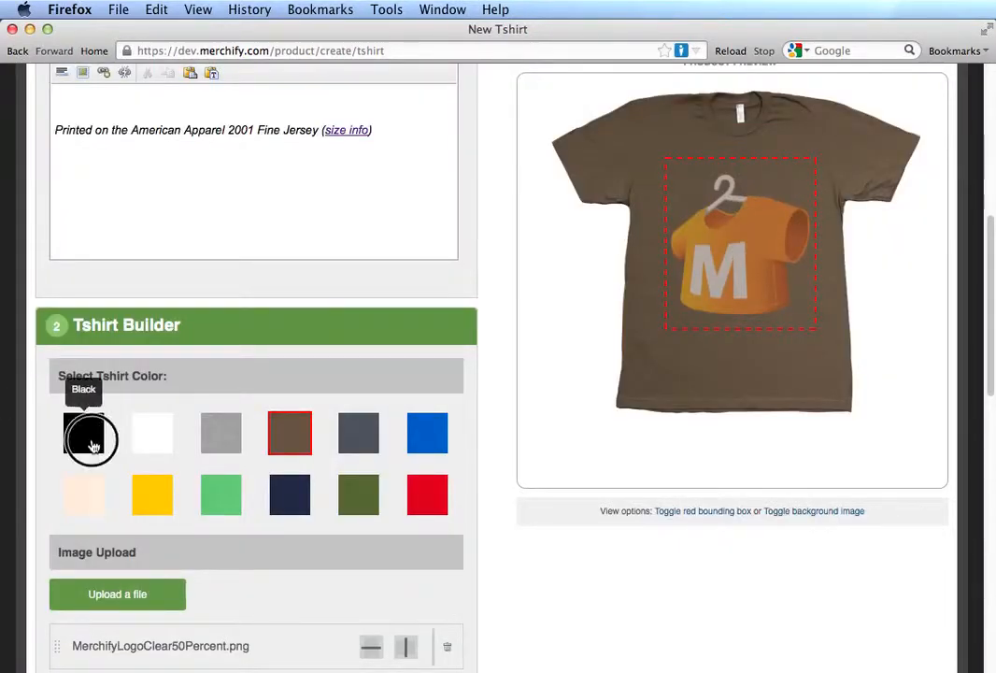
left_click(91, 445)
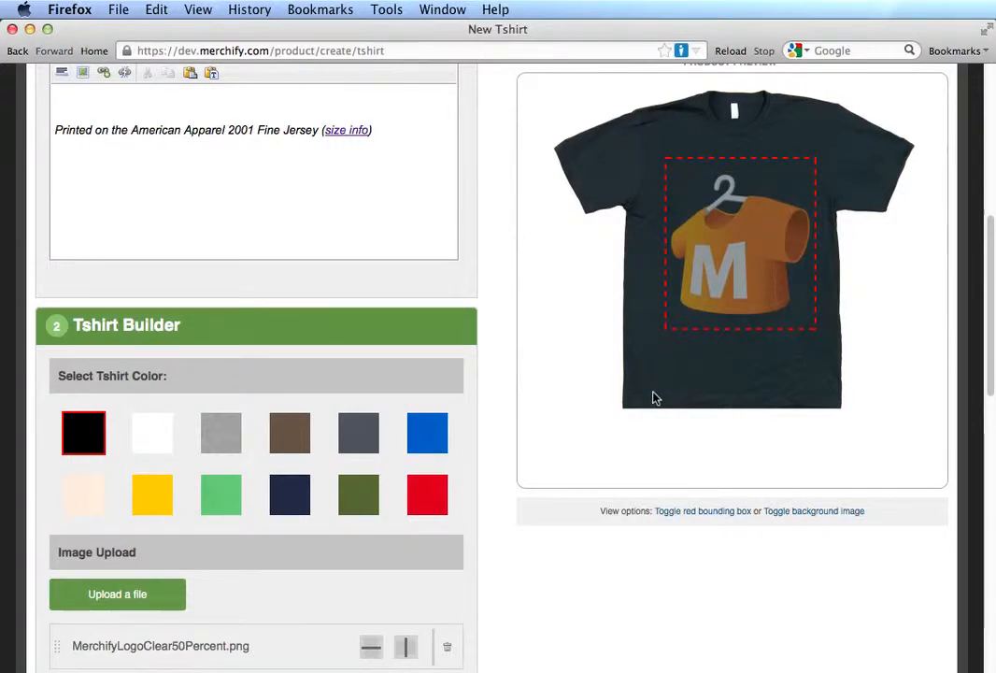
Step: Upload the fully opaque MerchifyLogoClear.png to the black T-shirt design
scroll(654, 397, "down", 3)
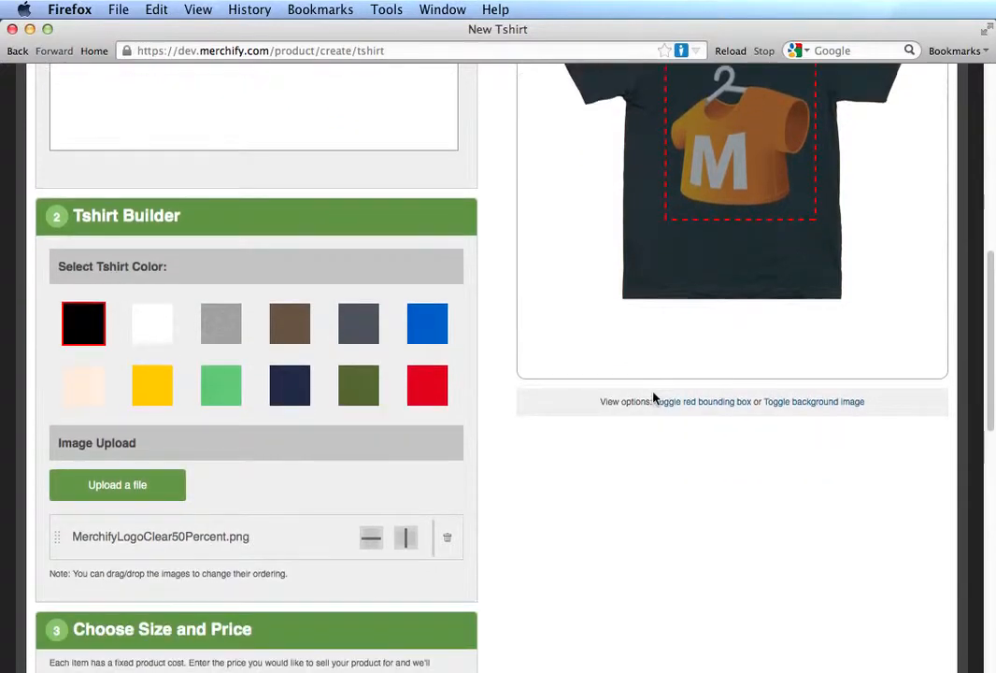
left_click(121, 487)
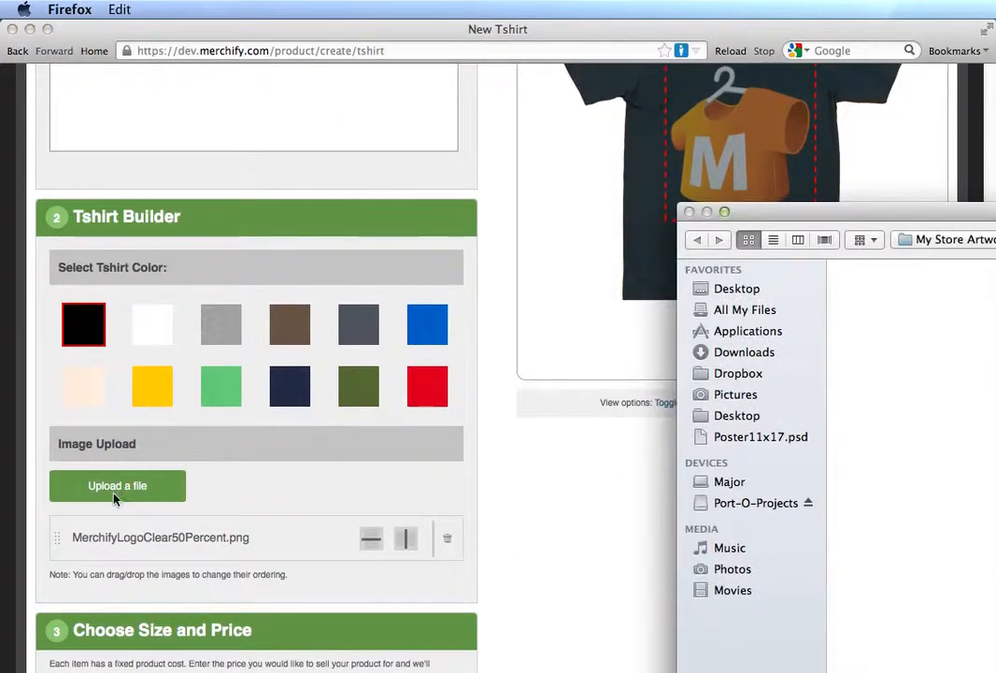
double_click(894, 397)
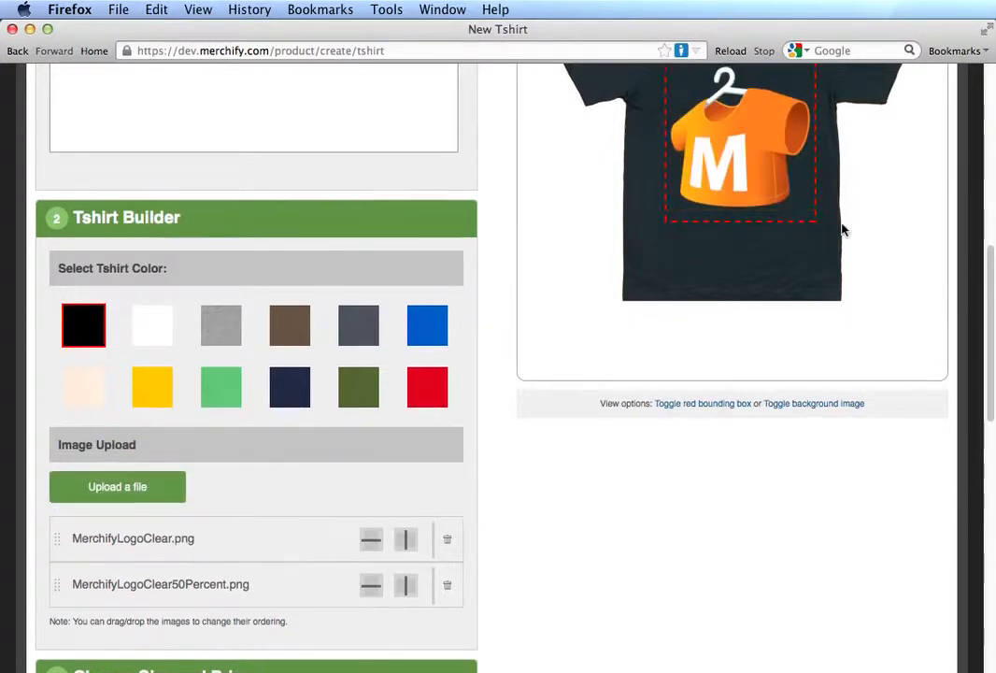
Step: Delete MerchifyLogoClear50Percent.png from the uploaded images and toggle the red bounding box in the product preview
scroll(846, 226, "up", 3)
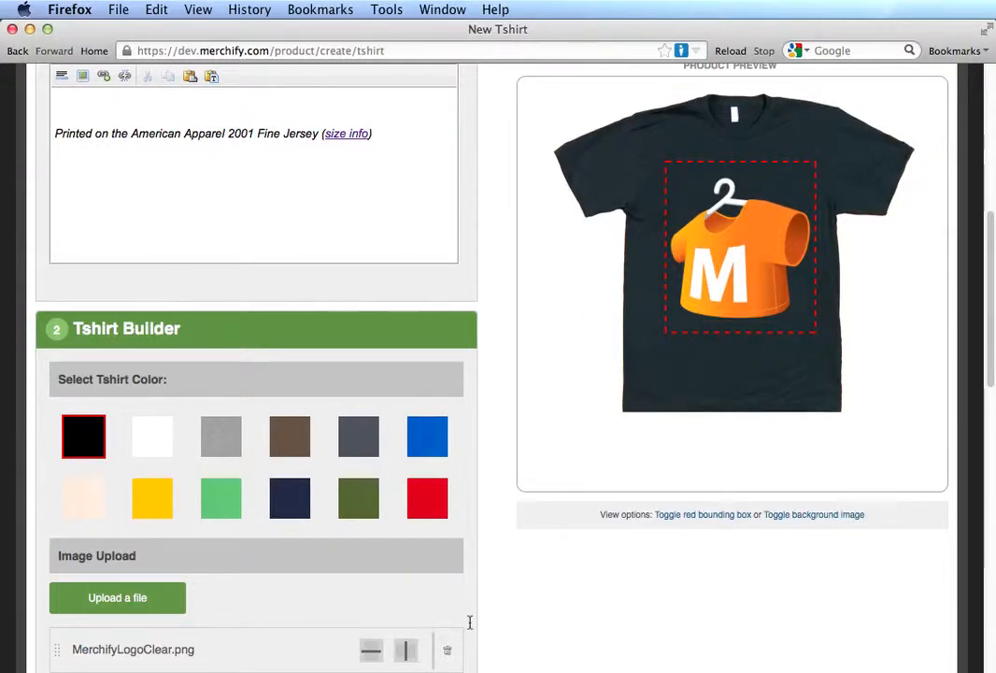
scroll(470, 623, "down", 2)
left_click(447, 589)
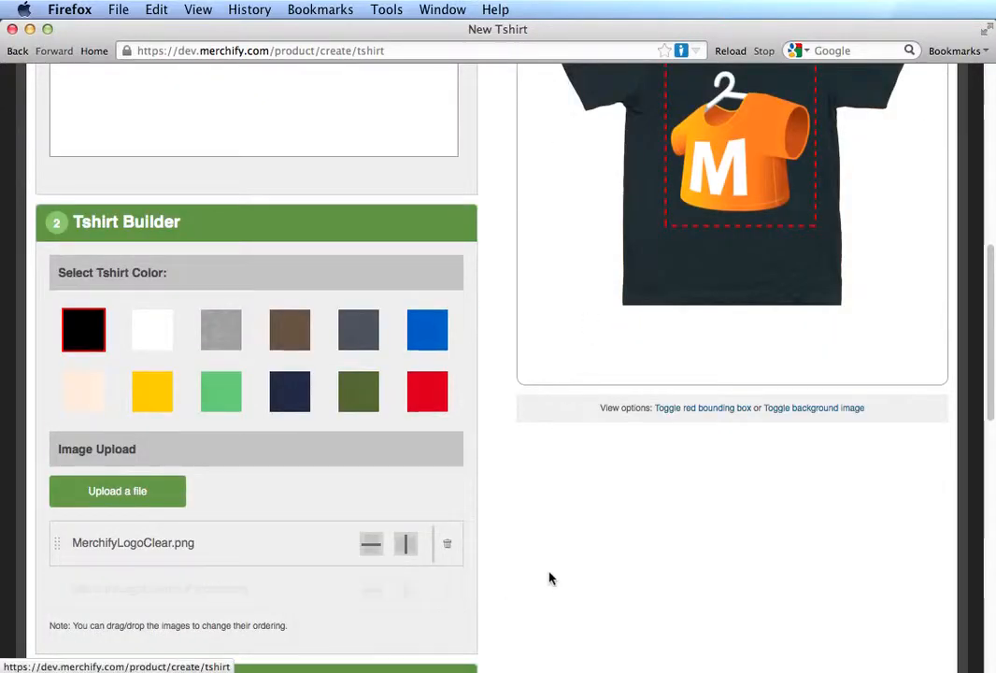
scroll(556, 561, "up", 5)
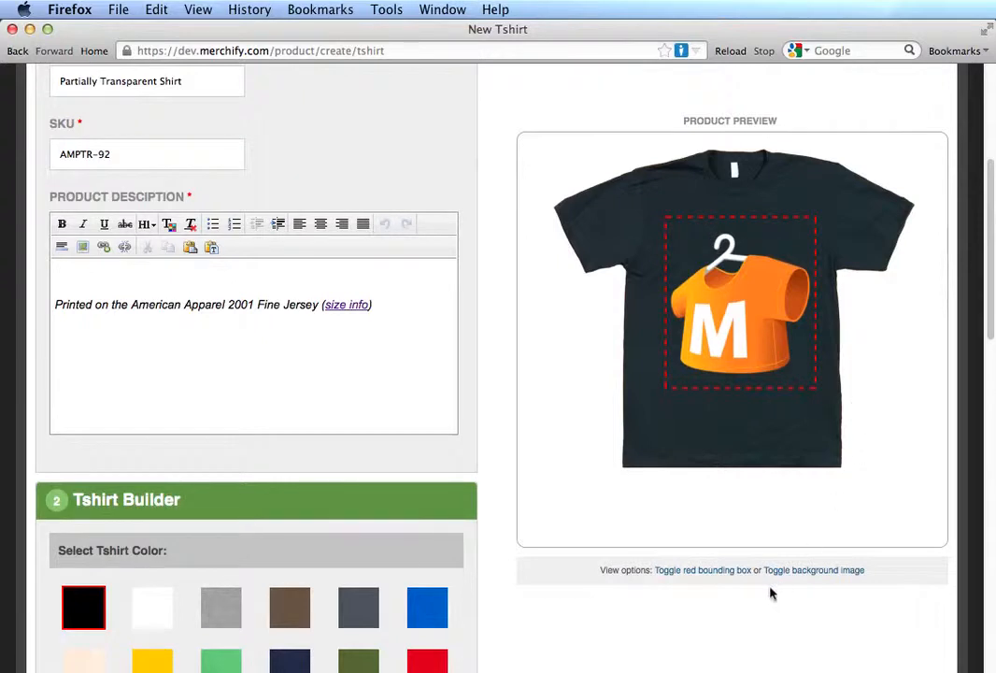
left_click(702, 571)
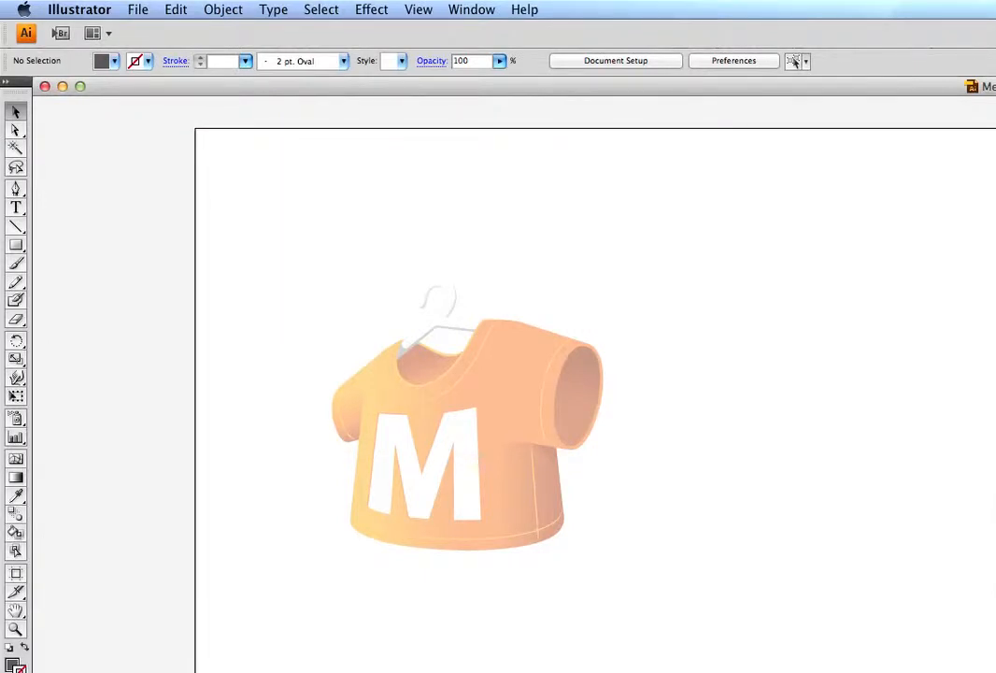
Step: In Illustrator, fit the MerchifyLogoVector50Percent.ai window to the screen and raise the shirt logo group to full opacity
left_click_drag(995, 517, 989, 672)
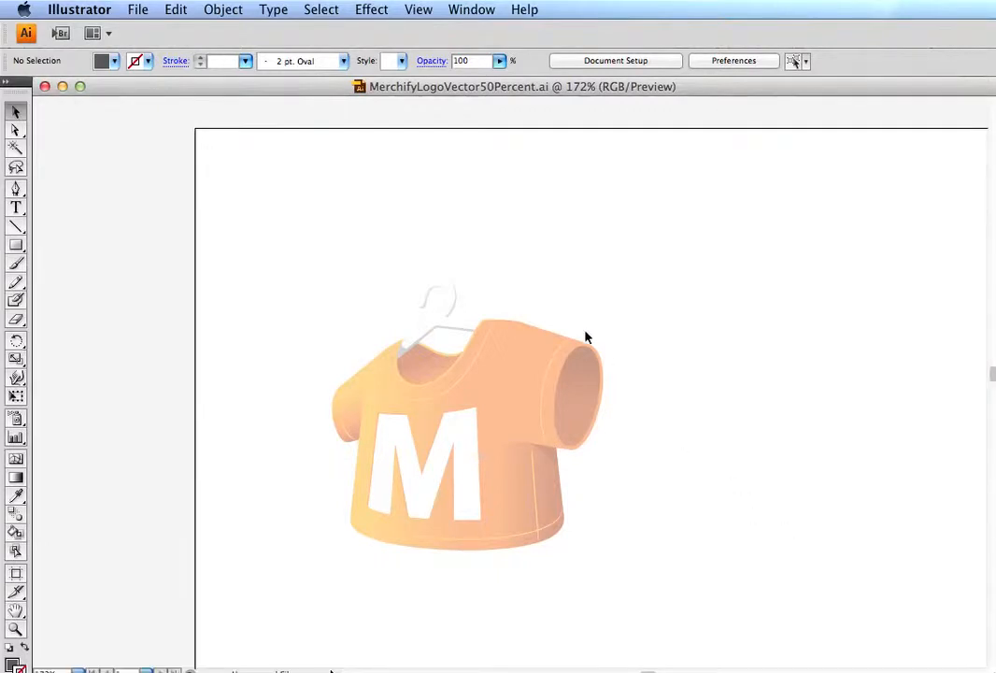
left_click(493, 376)
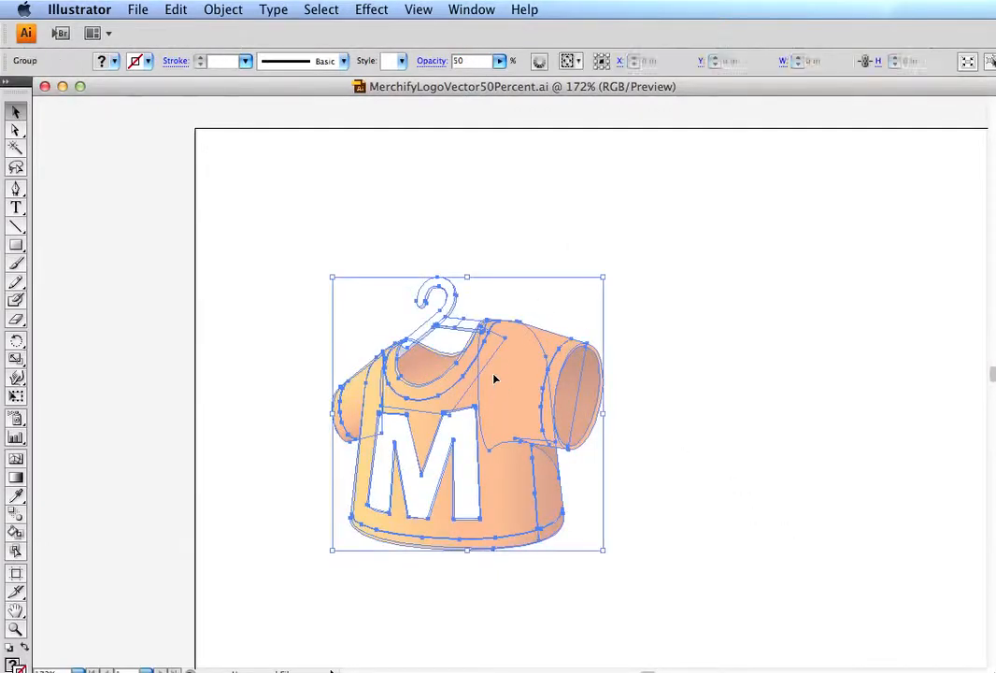
left_click(434, 62)
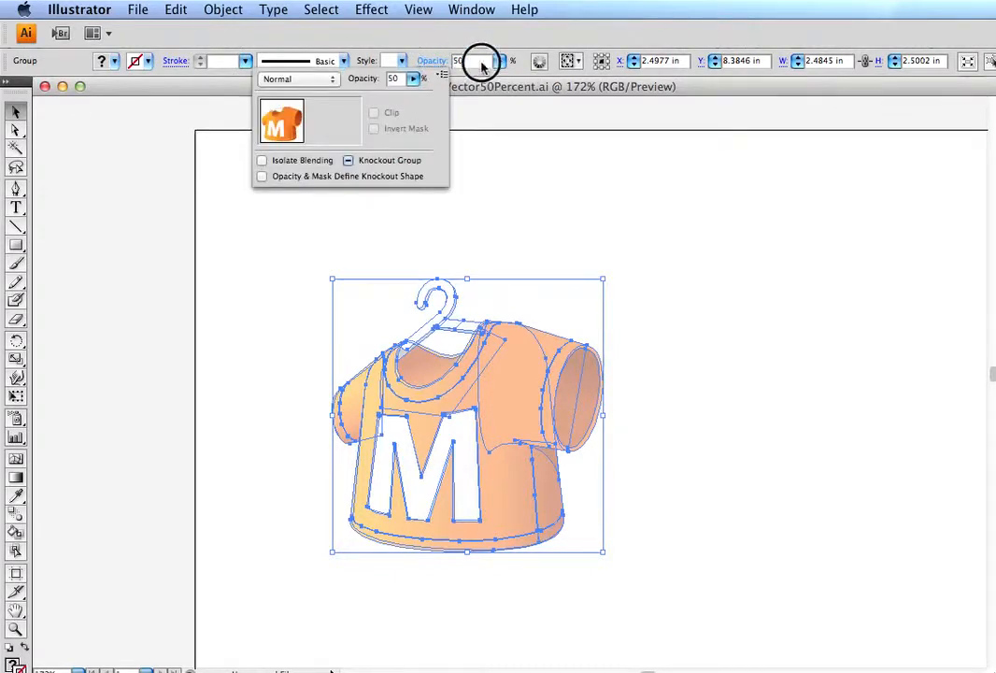
left_click(538, 68)
left_click(502, 62)
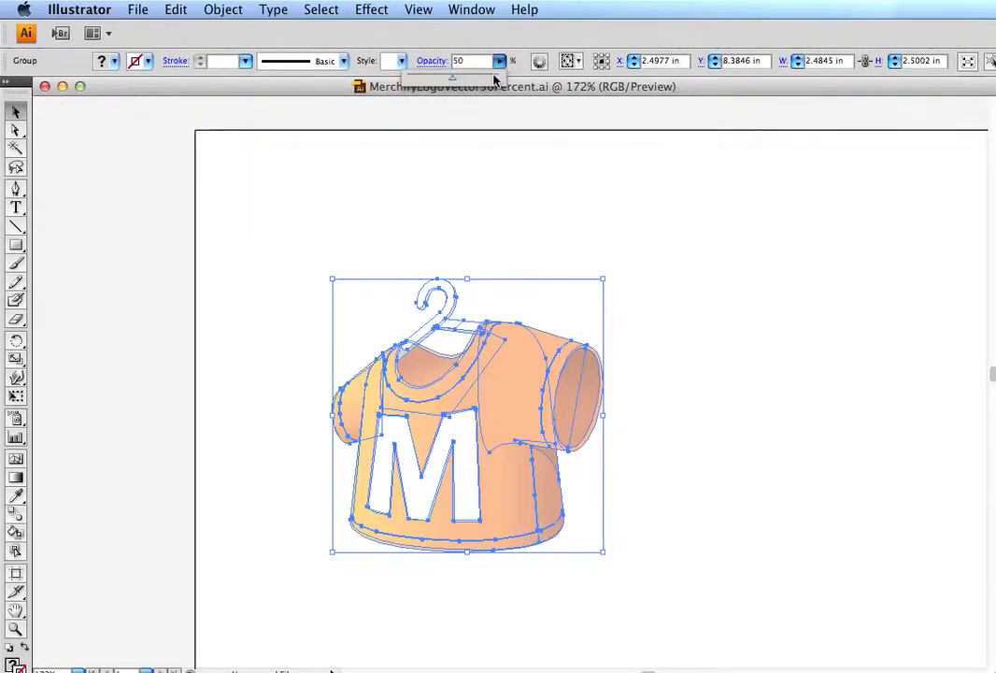
left_click(494, 75)
left_click_drag(494, 77, 525, 80)
left_click(689, 265)
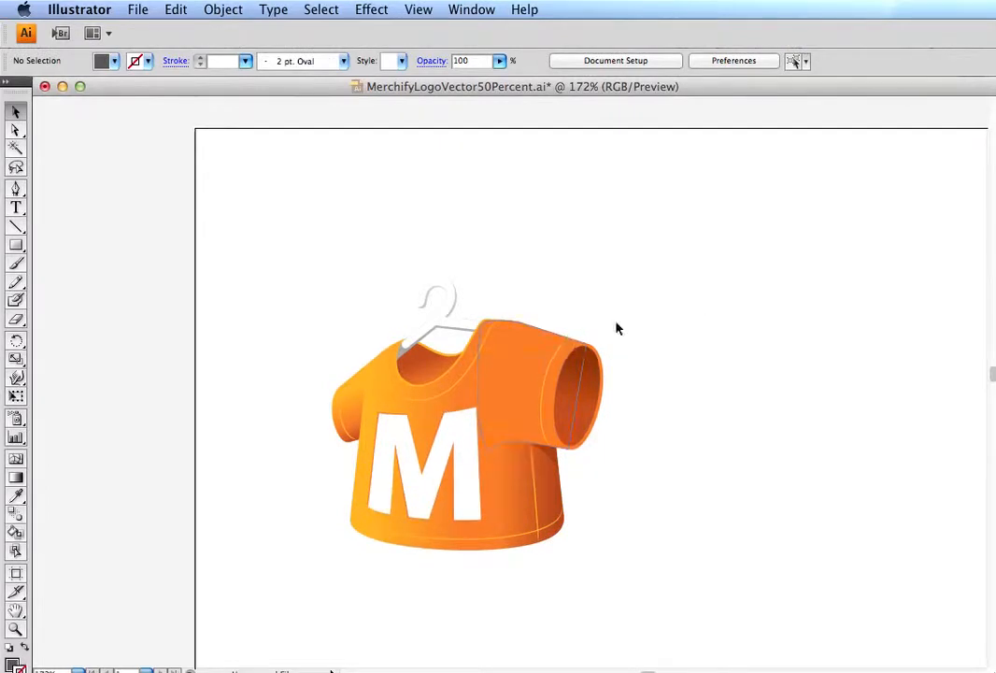
Step: Set the opacity of the whole shirt logo group to 49% and deselect it
left_click_drag(592, 235, 274, 589)
left_click_drag(500, 60, 451, 83)
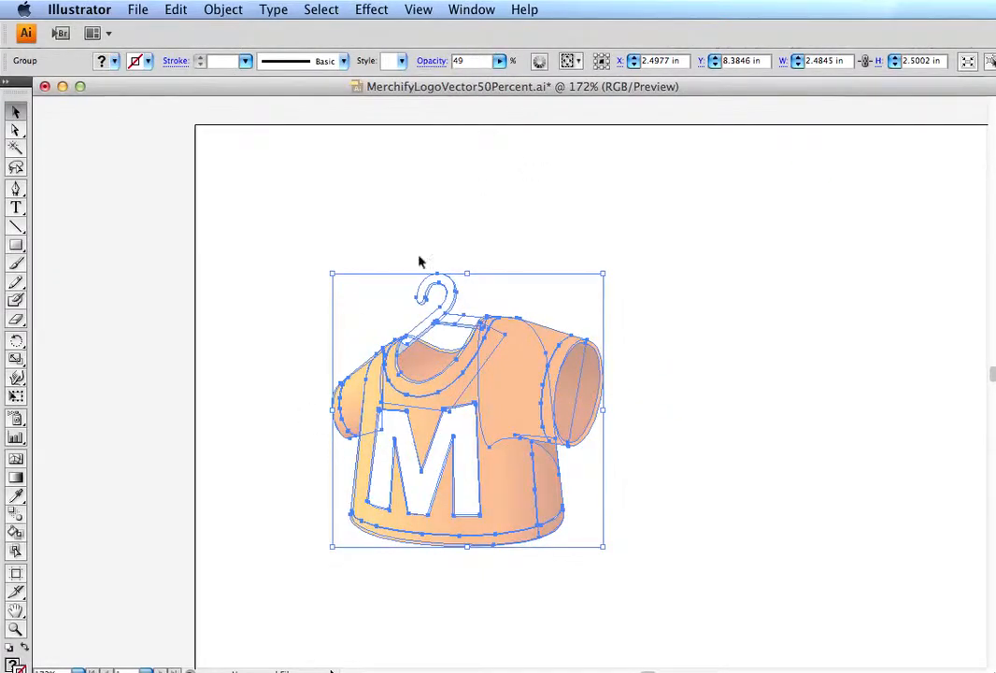
left_click(482, 189)
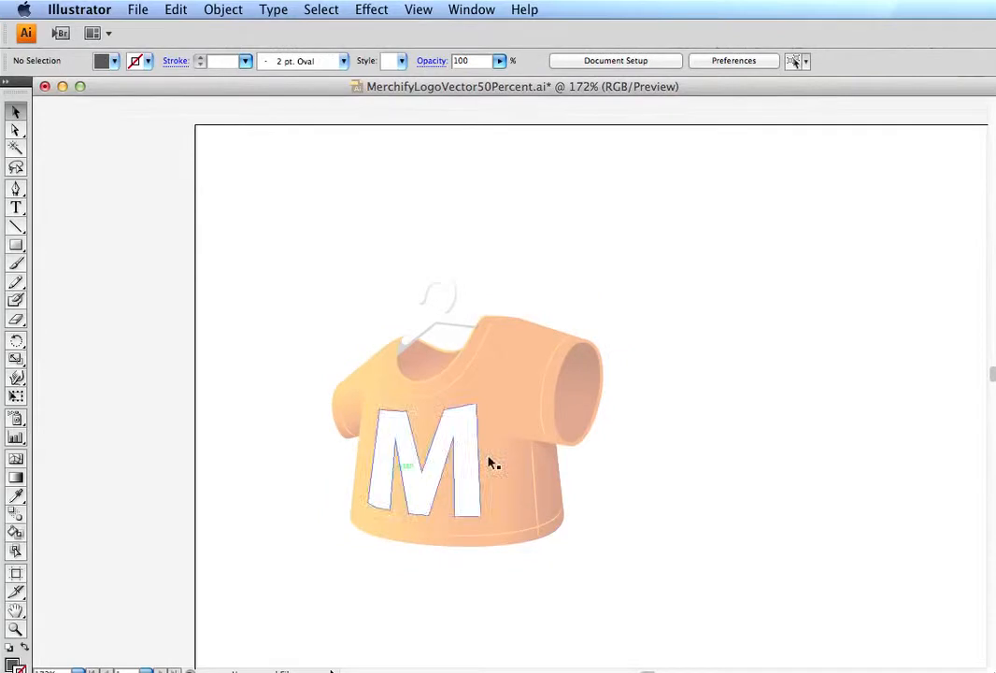
left_click(521, 376)
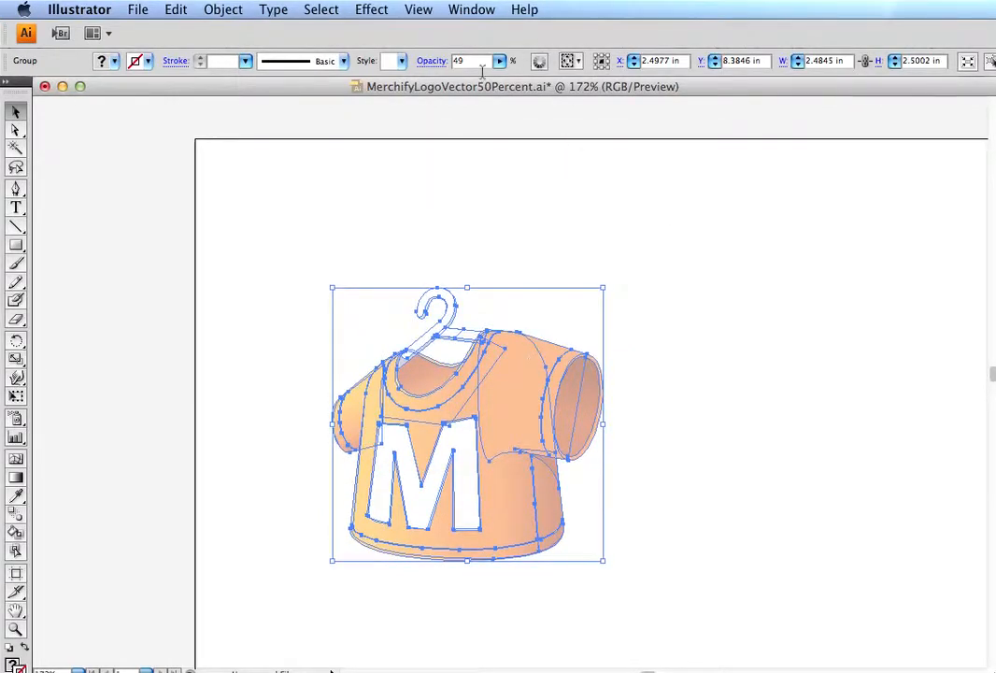
left_click(520, 180)
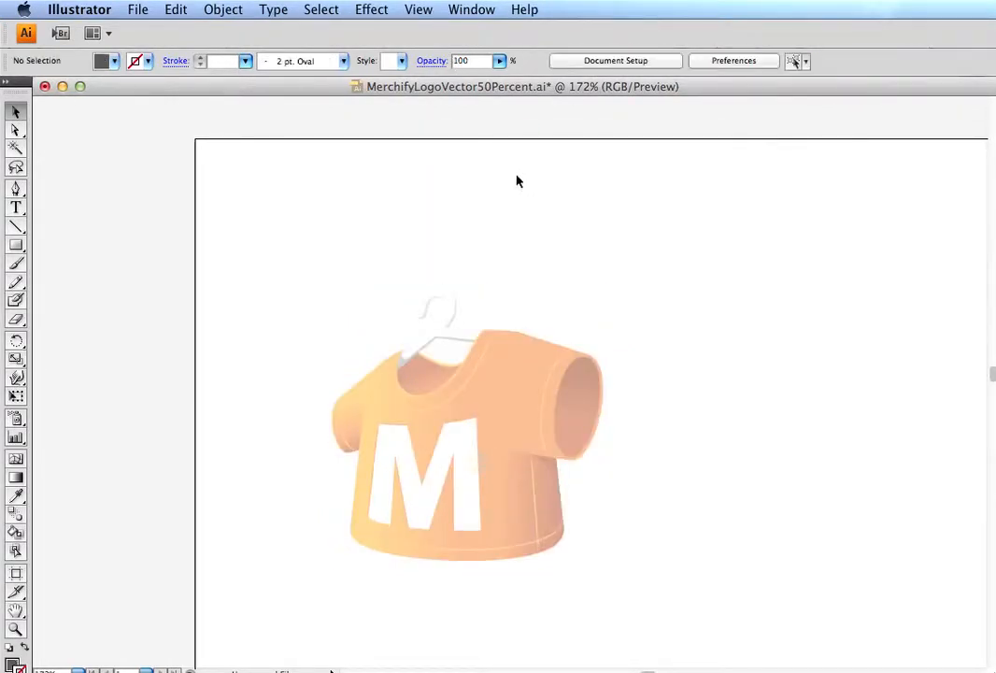
Step: Save the MerchifyLogoVector50Percent.ai document with its reduced logo opacity
left_click(89, 8)
mouse_move(138, 9)
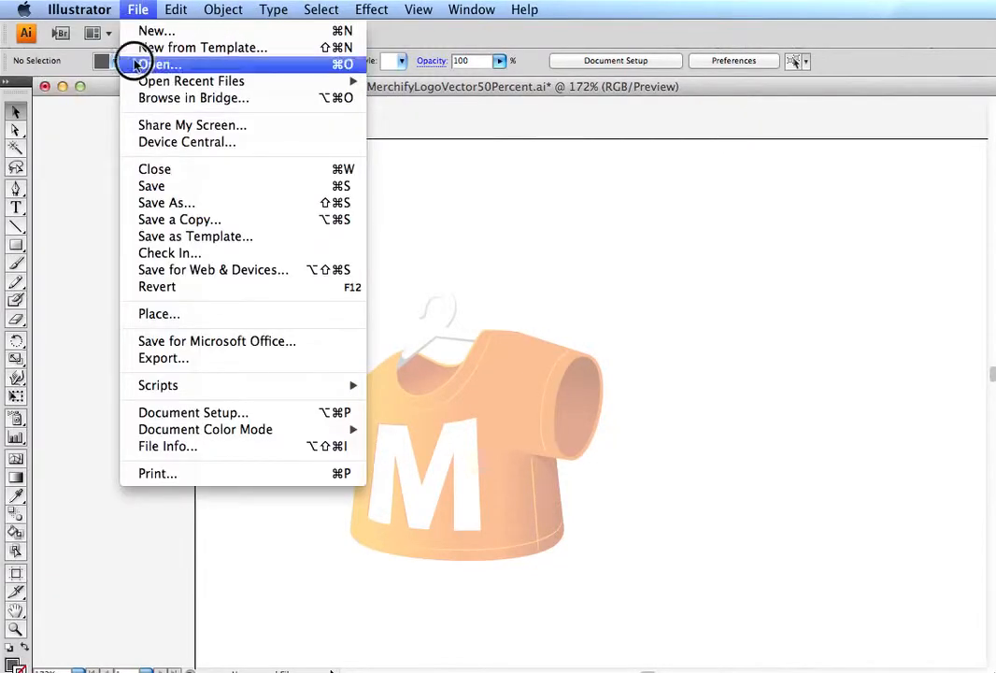
left_click(152, 182)
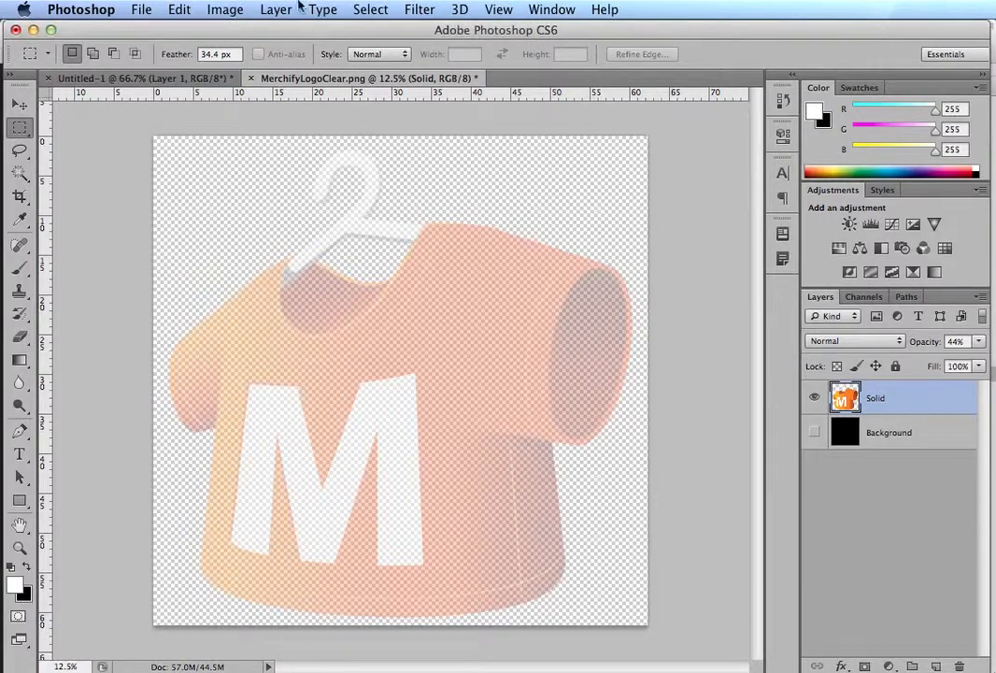
Step: In Photoshop, open MerchifyLogoVector50Percent.ai from the My Store Artwork folder
left_click(142, 8)
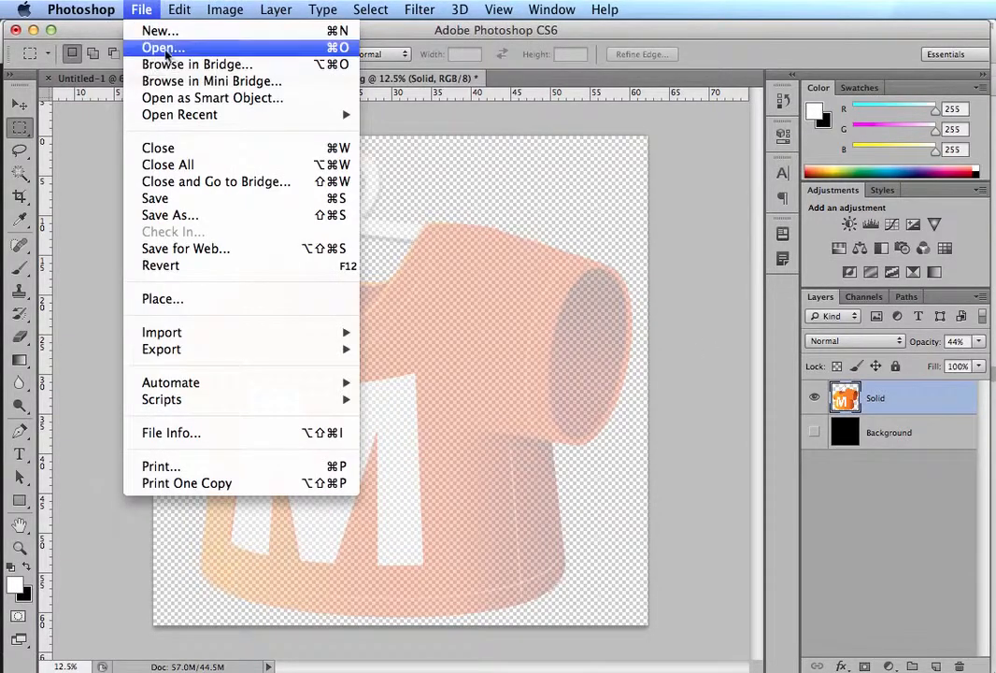
left_click(153, 45)
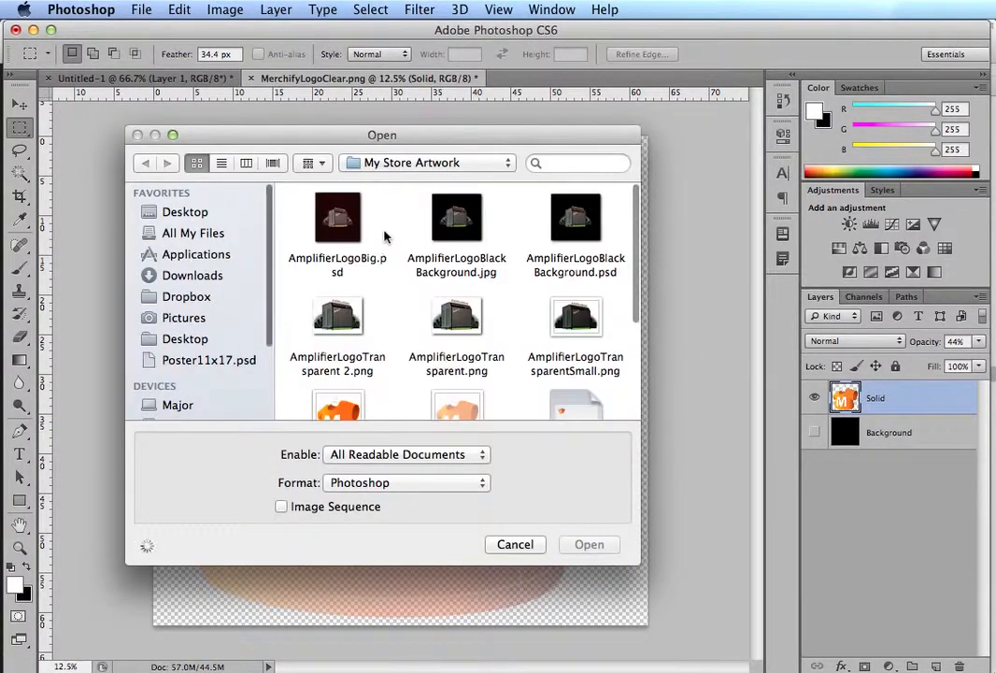
scroll(416, 307, "down", 3)
scroll(476, 305, "down", 3)
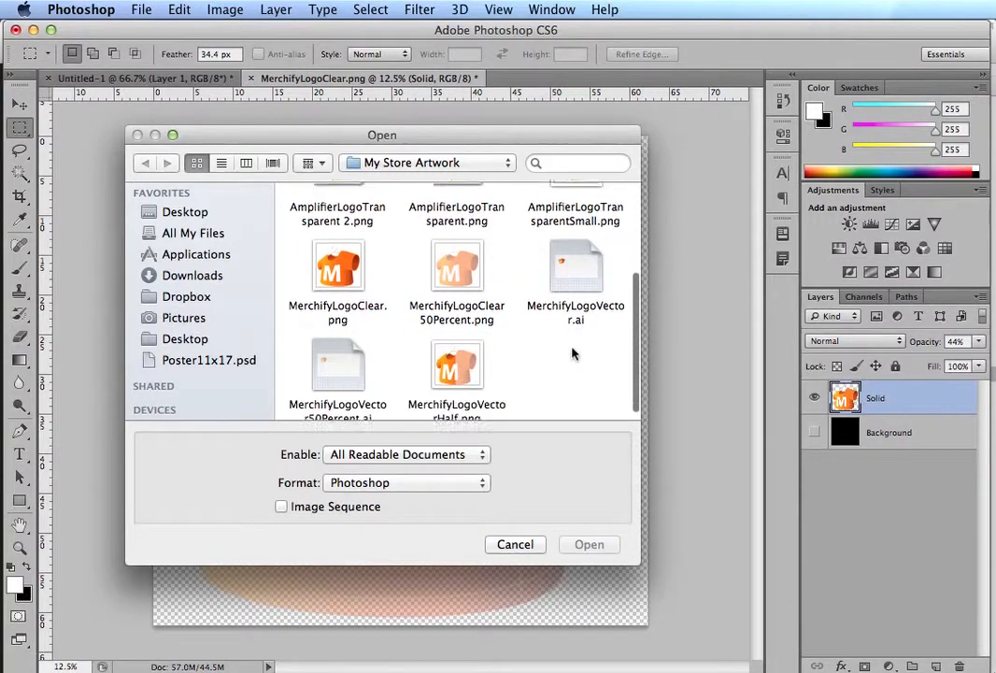
double_click(338, 353)
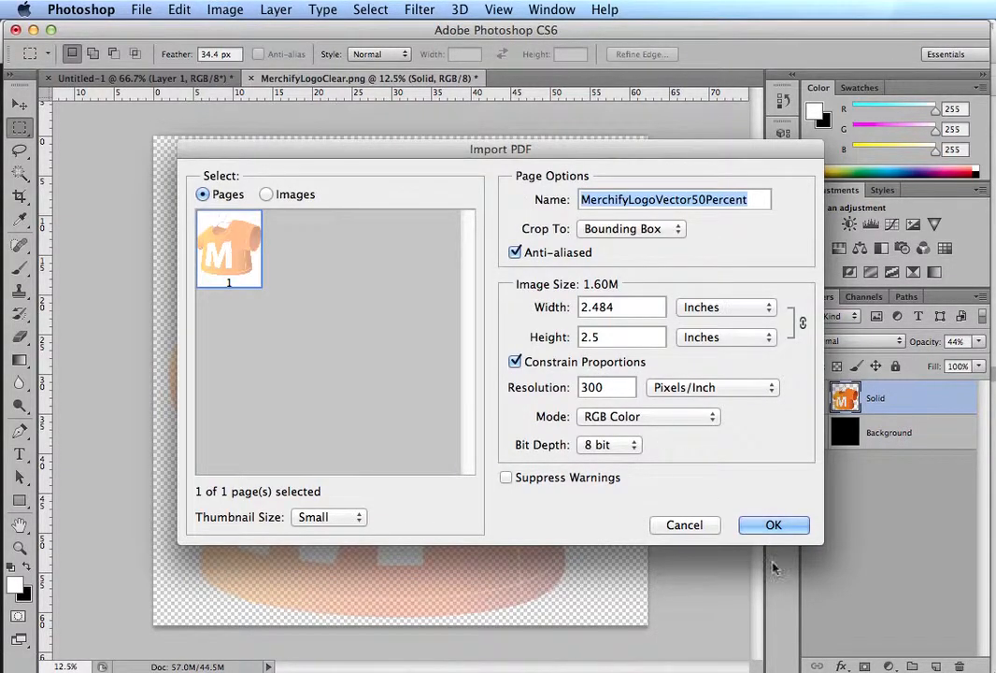
Step: Set the import width to 14 inches and import the logo page
double_click(586, 305)
type("14")
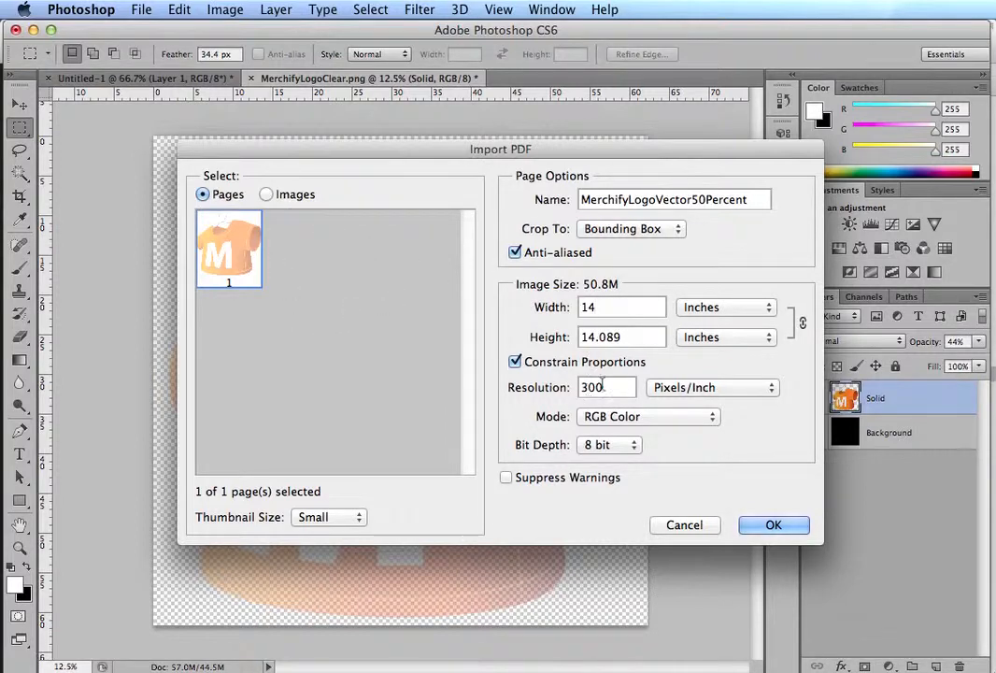
left_click(768, 526)
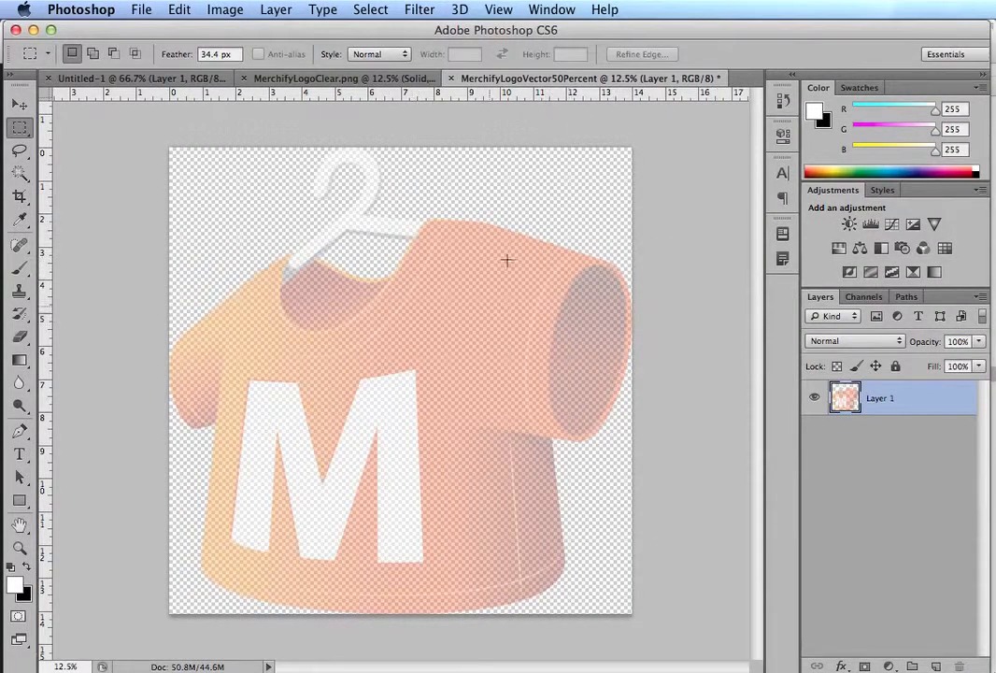
Step: Examine the edges and transparency around the letter M of the imported logo up close
key("super+plus")
key("super+plus")
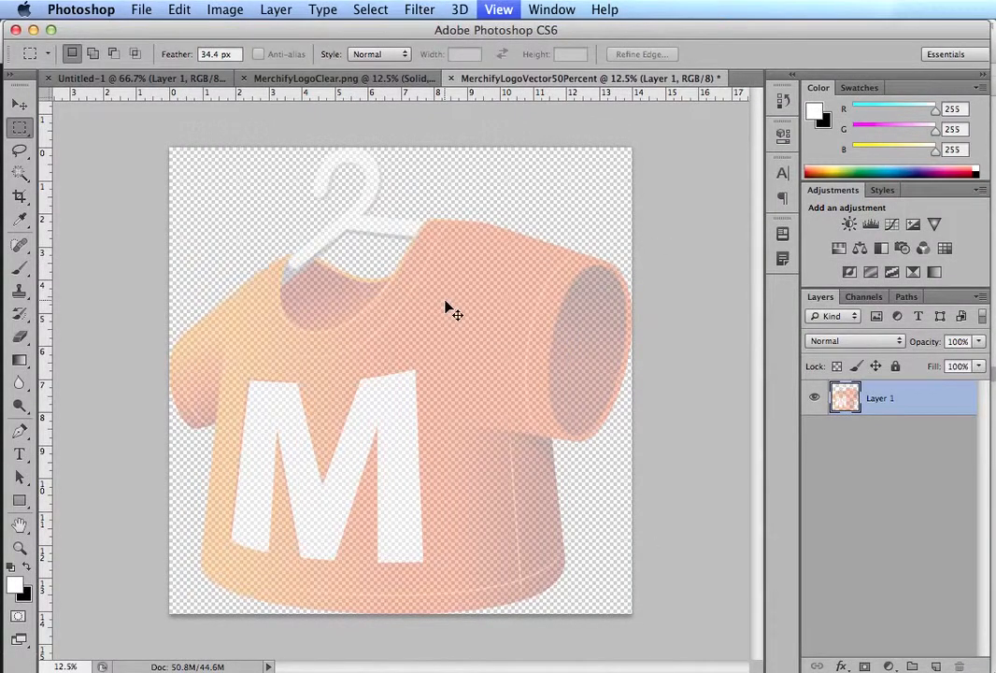
key("super+plus")
key("super+plus")
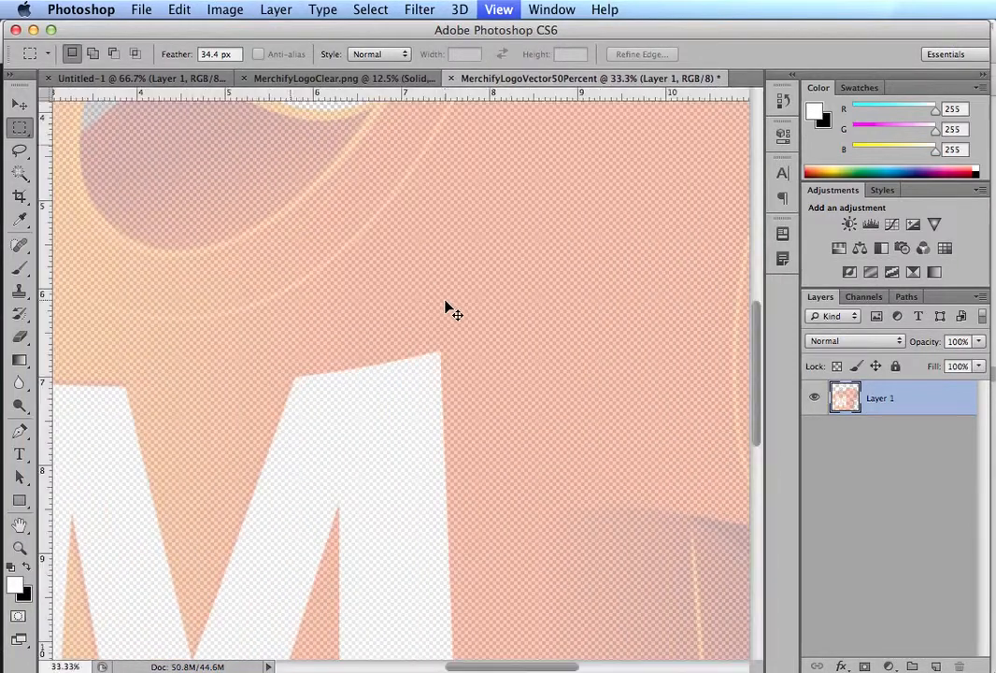
key("super+plus")
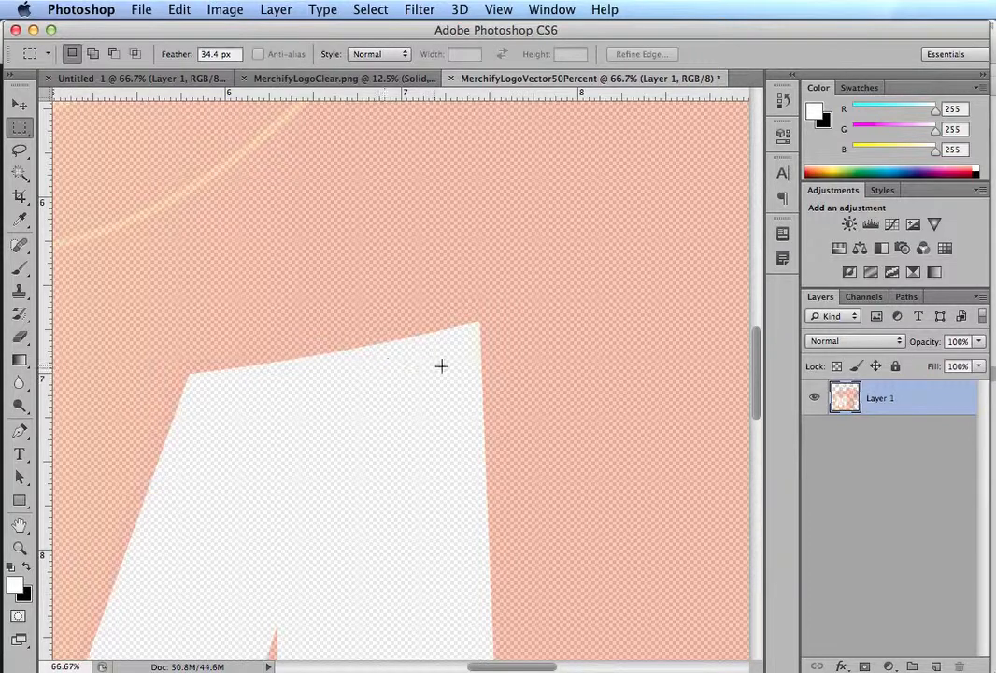
key("super+minus")
key("super+minus")
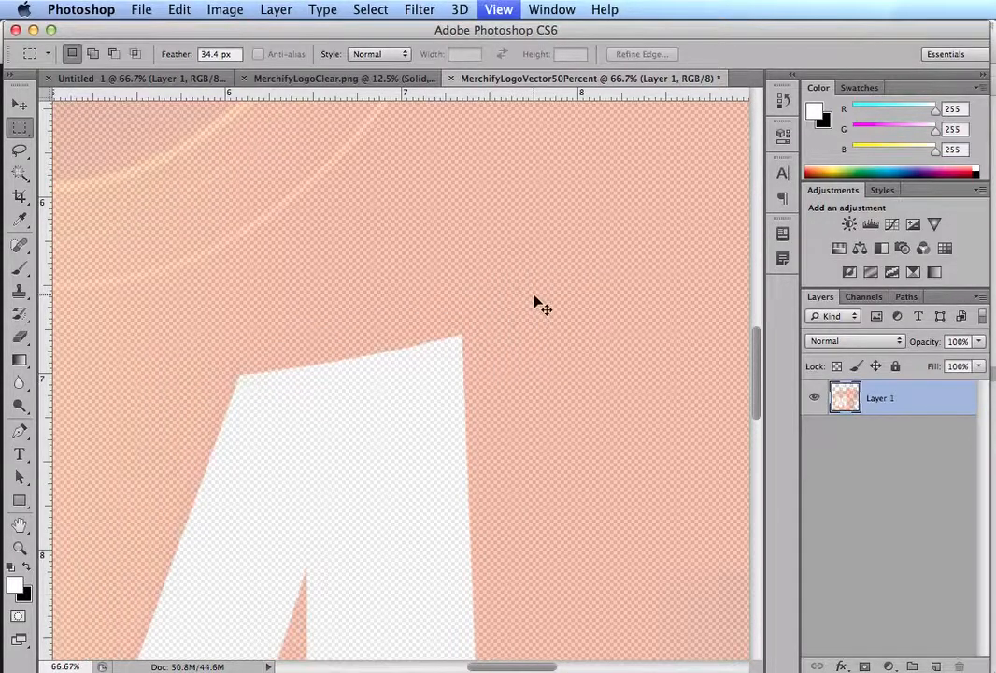
key("super+minus")
key("super+minus")
key("super+minus")
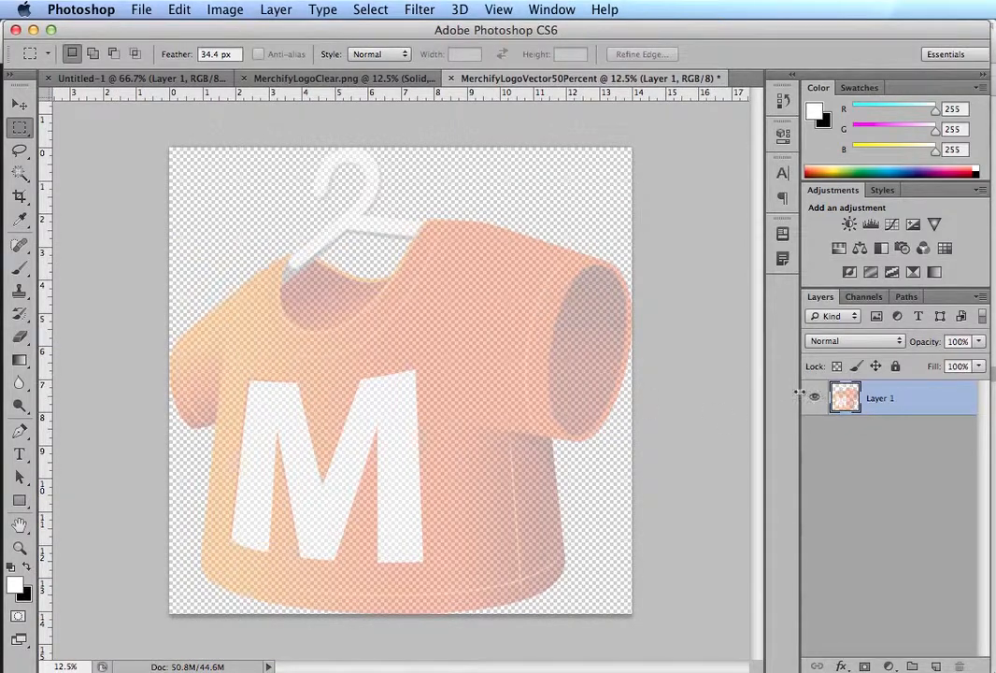
Step: Try lowering the imported logo layer's opacity to 15%, and undo the change
left_click(958, 341)
left_click_drag(935, 342, 859, 345)
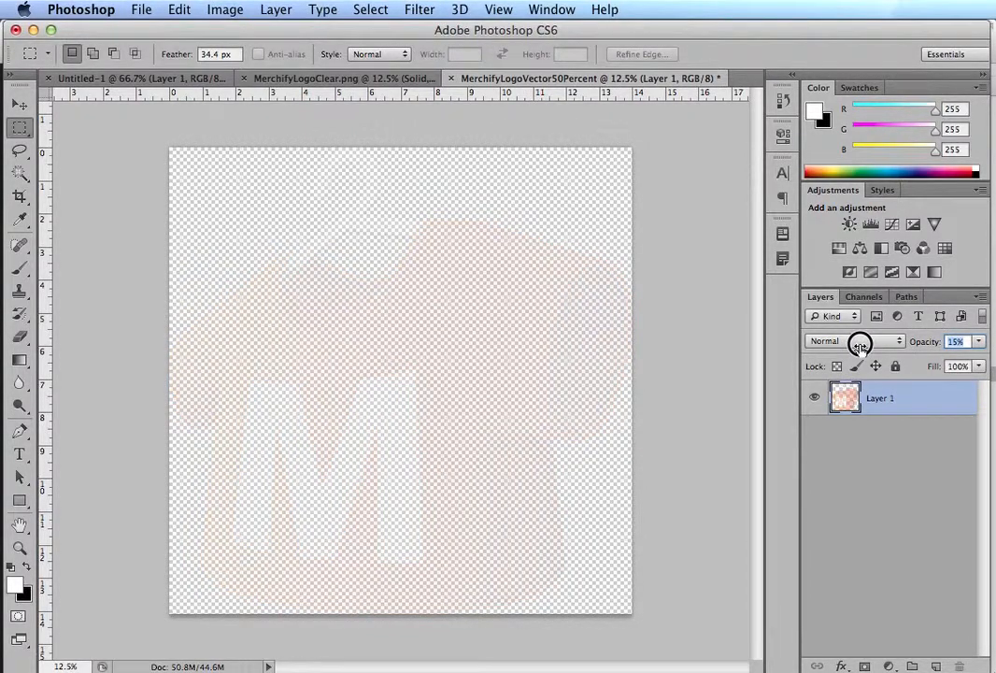
key("super+z")
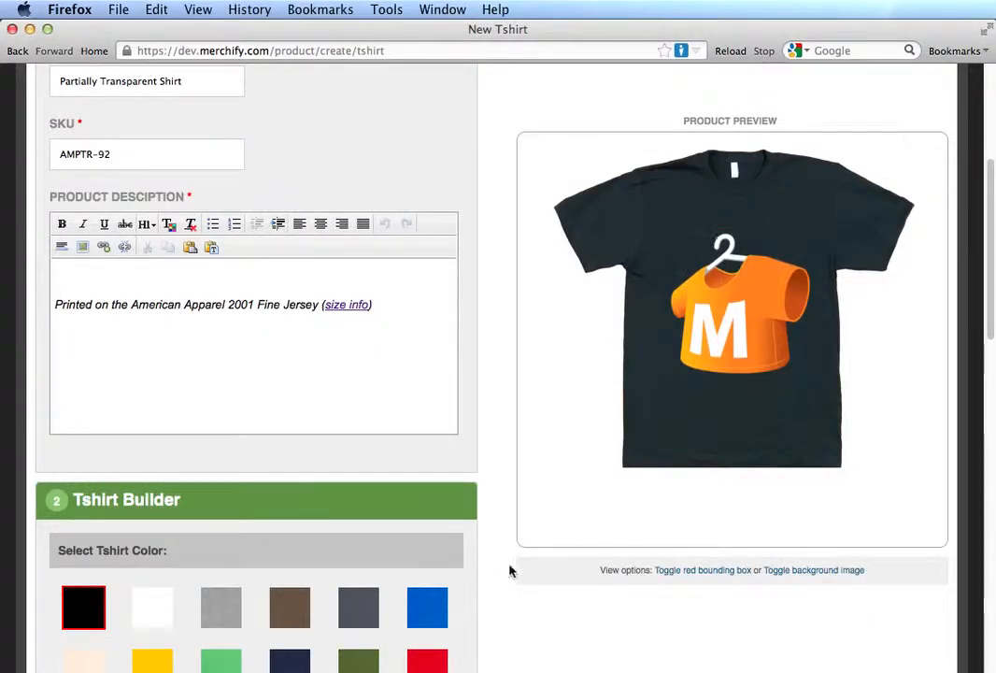
scroll(505, 570, "down", 4)
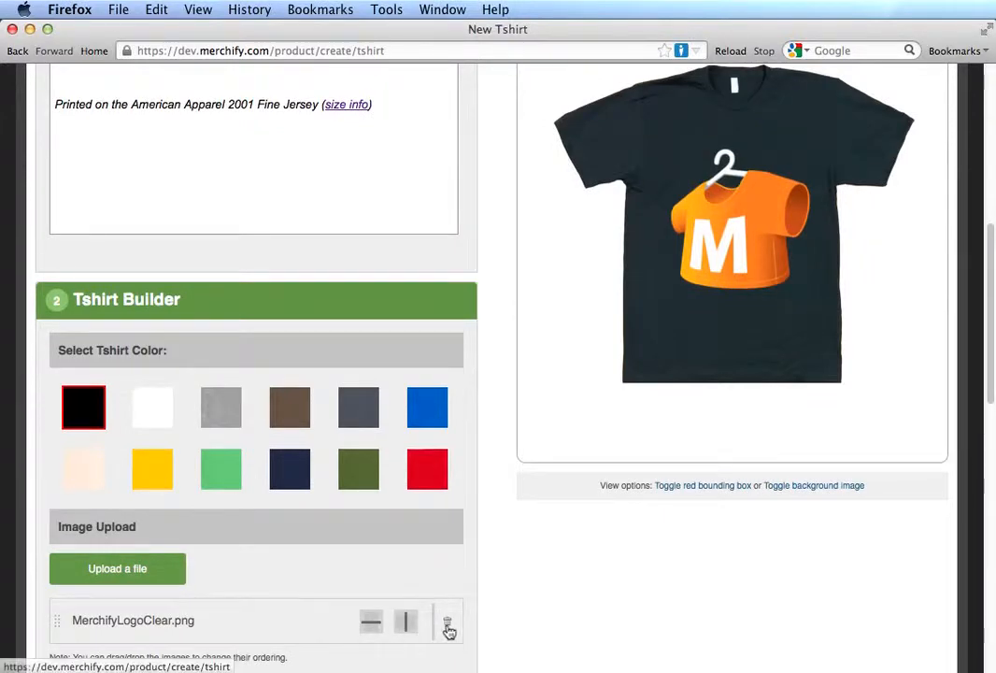
scroll(556, 378, "up", 10)
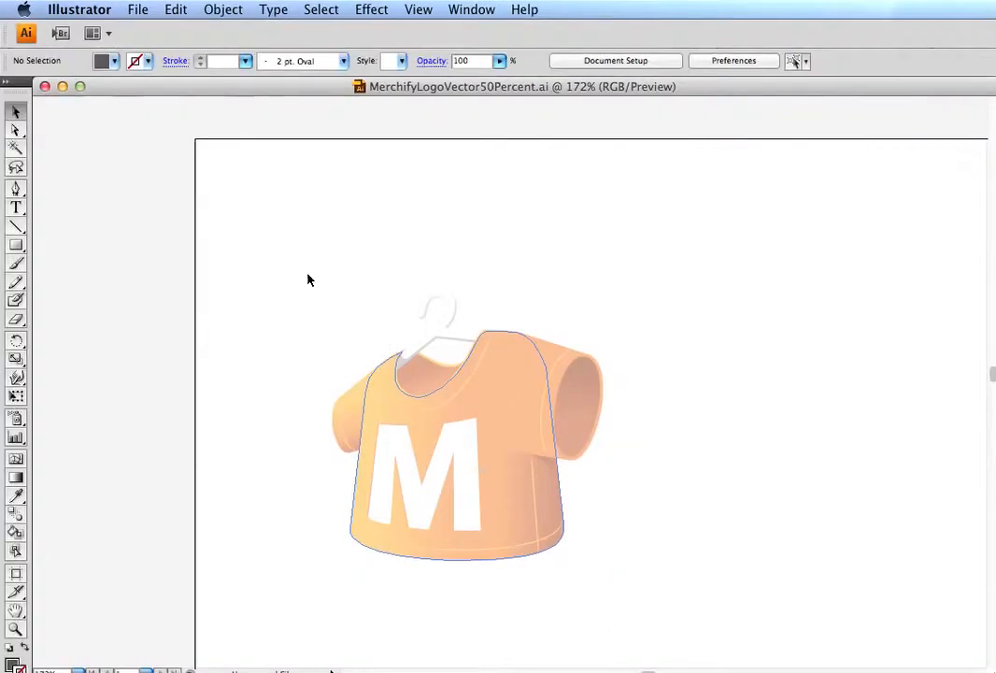
Step: In Illustrator, raise the whole shirt logo group to 100% opacity and deselect it
scroll(227, 232, "left", 5)
scroll(763, 341, "left", 2)
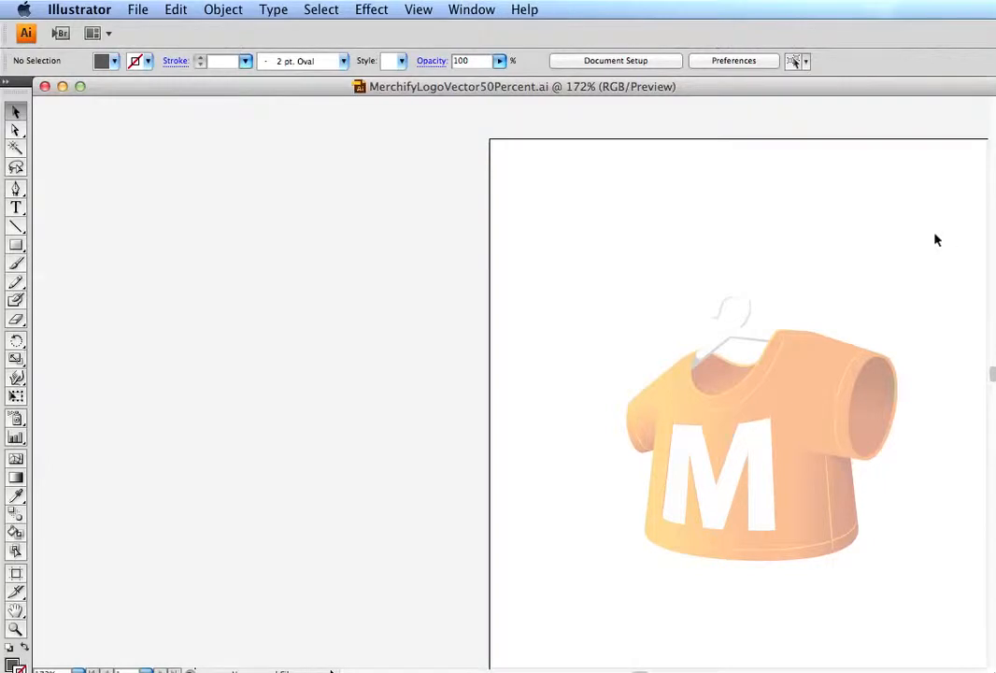
scroll(935, 239, "right", 10)
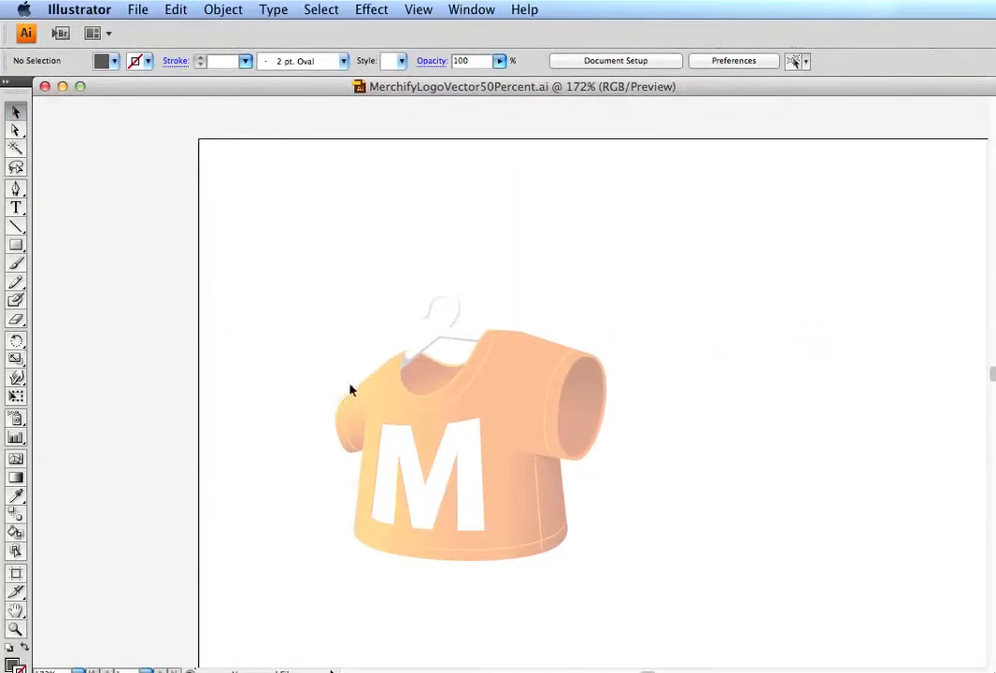
left_click(392, 441)
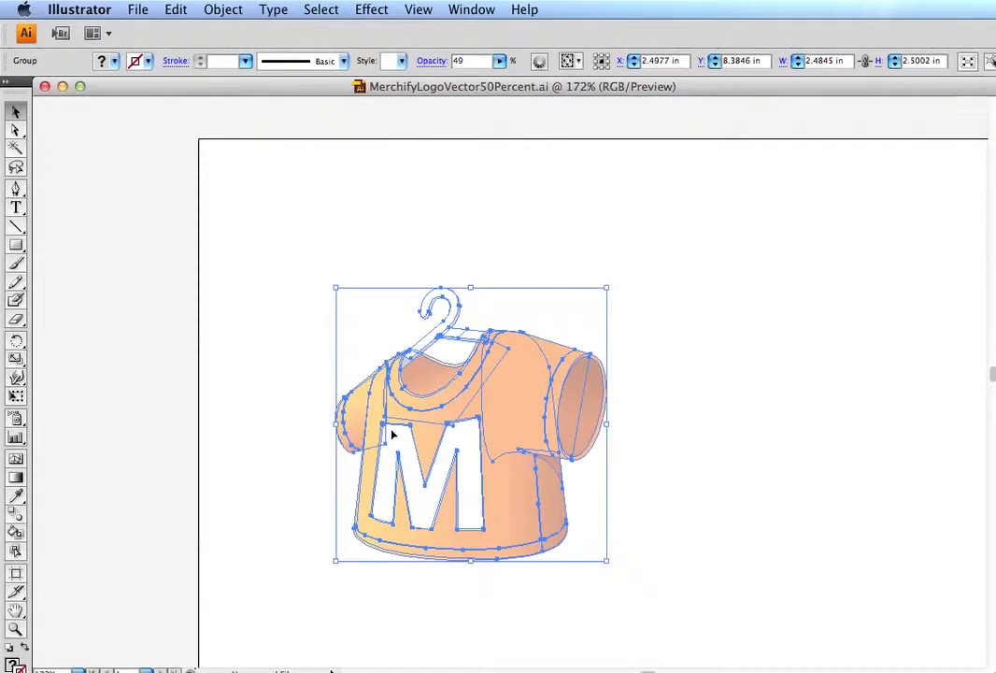
left_click(435, 61)
left_click(645, 61)
left_click(501, 61)
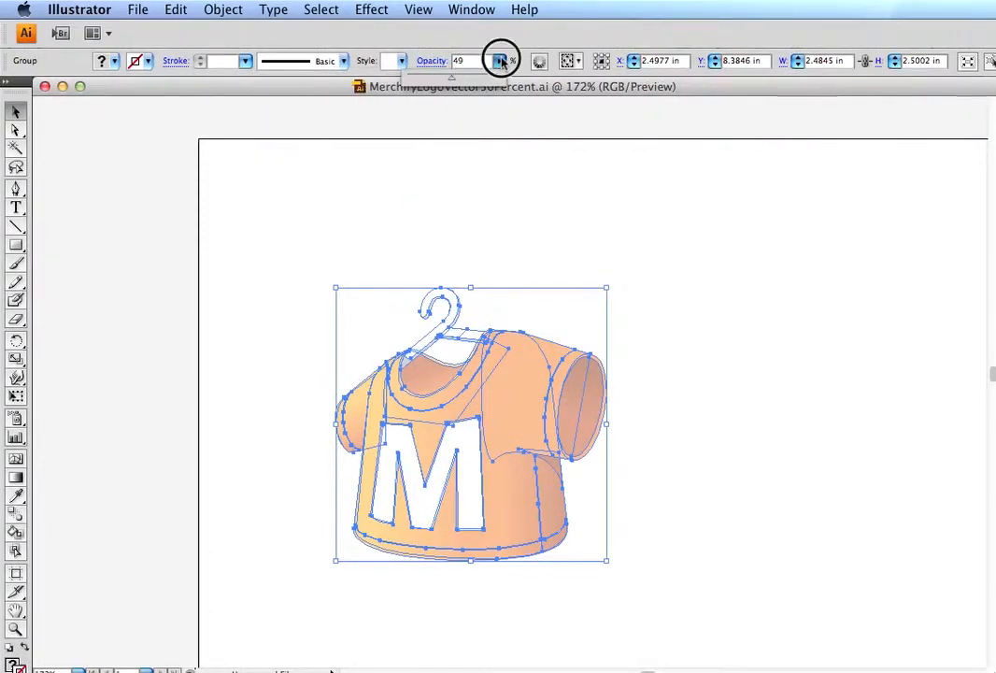
left_click_drag(496, 78, 520, 87)
left_click(551, 234)
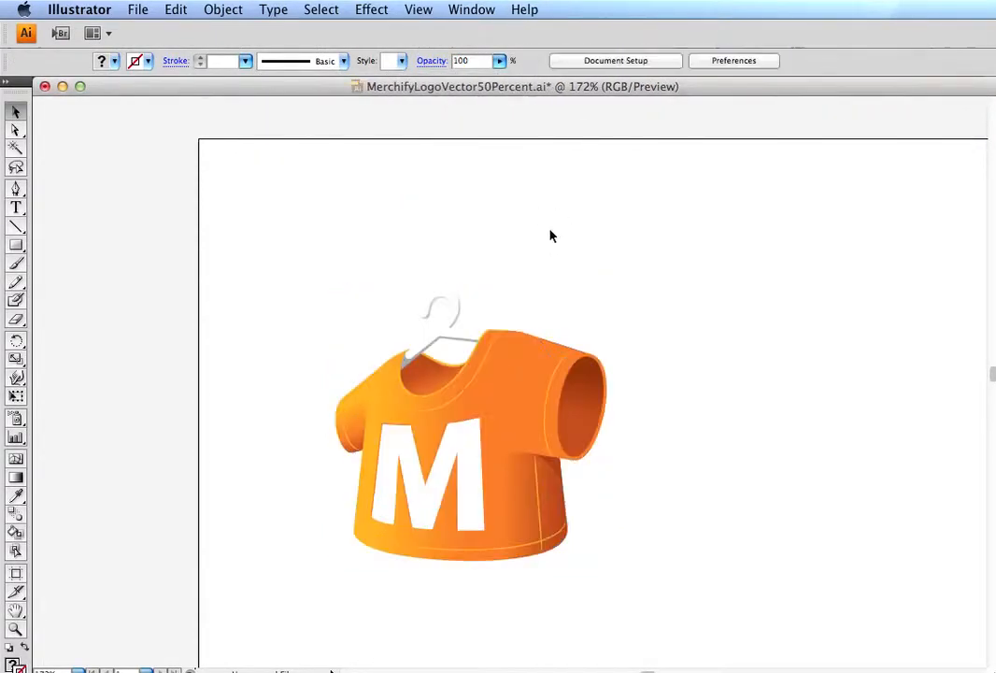
Step: Directly select only the large front sleeve path of the shirt logo, lower its opacity to 48%, and deselect it
scroll(305, 213, "down", 3)
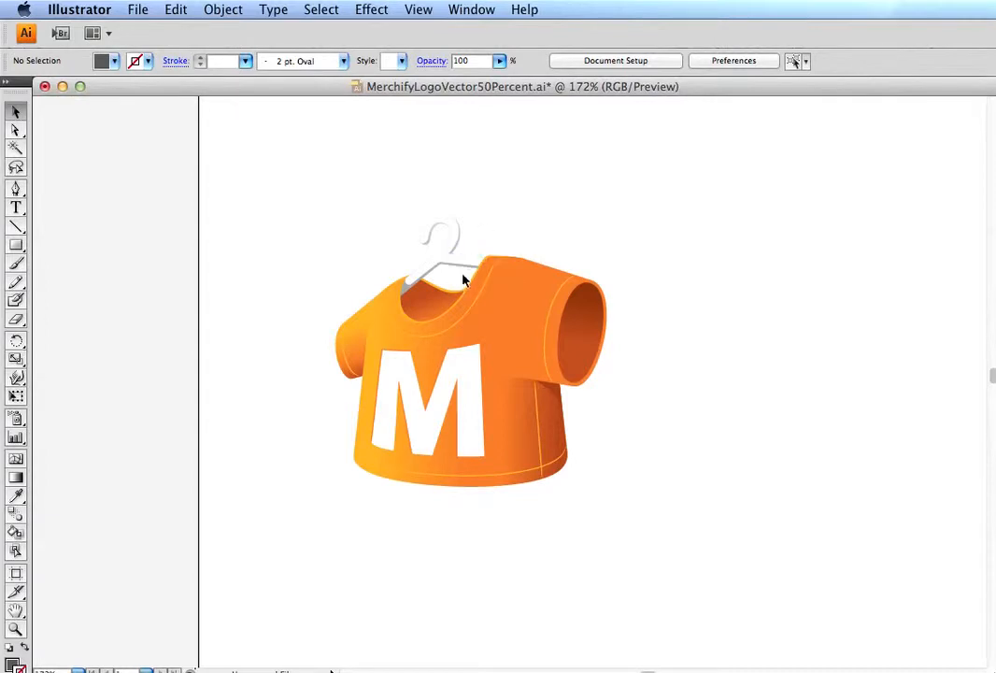
left_click(540, 302)
left_click(16, 130)
left_click(139, 213)
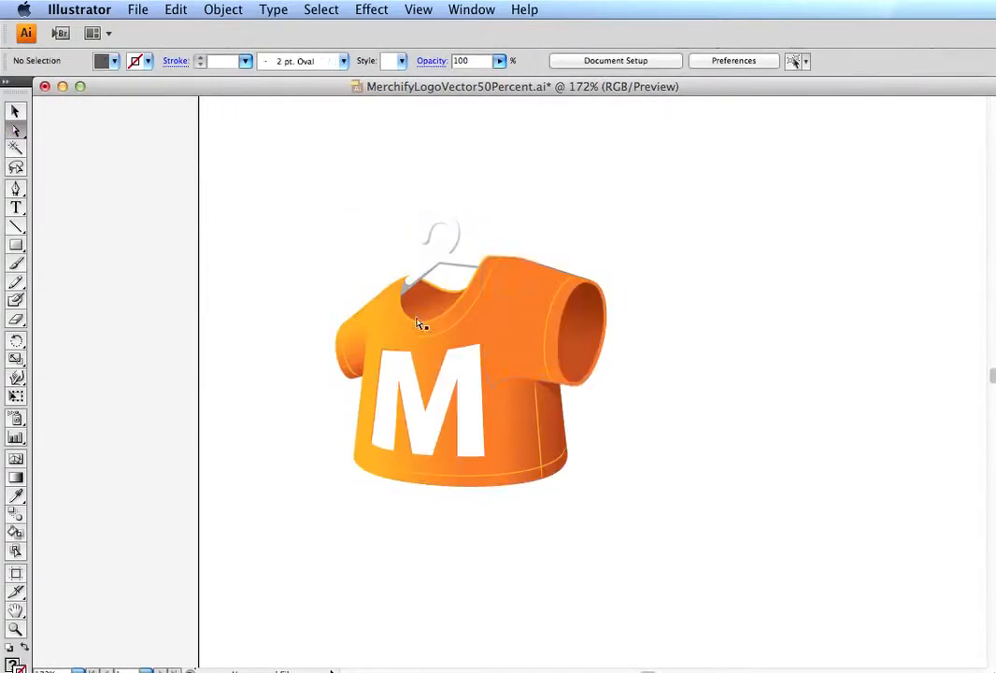
left_click(523, 308)
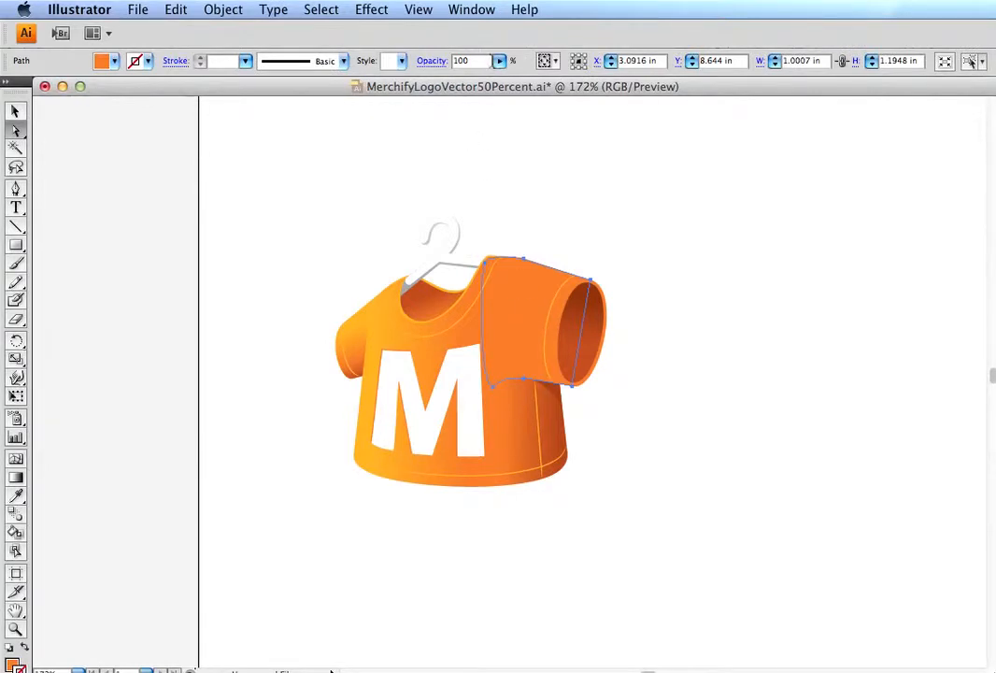
left_click(498, 61)
left_click_drag(458, 87, 453, 80)
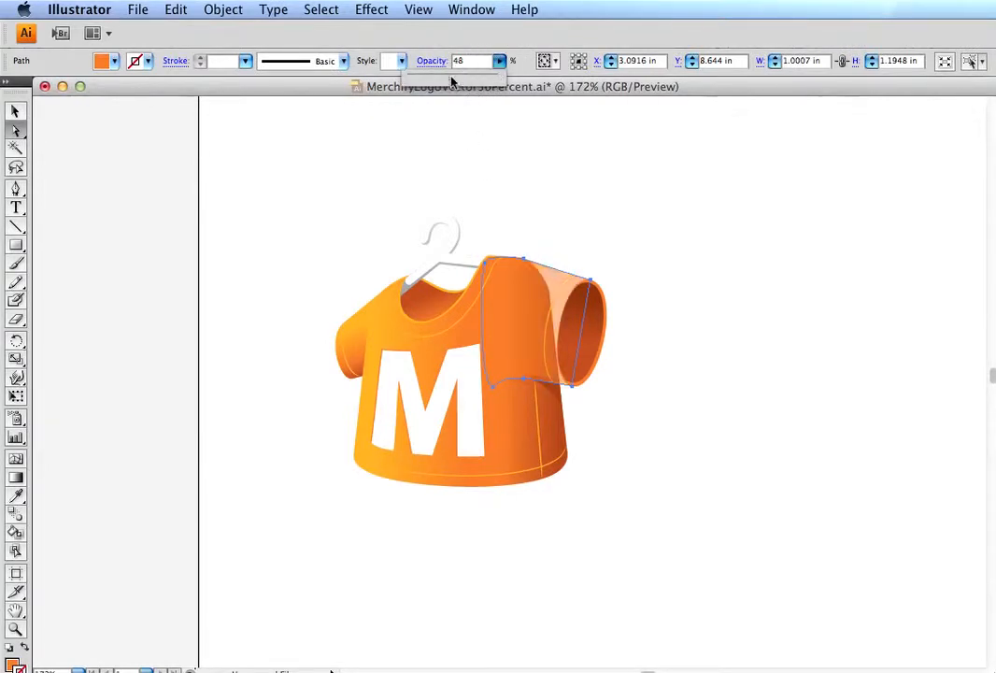
left_click(589, 171)
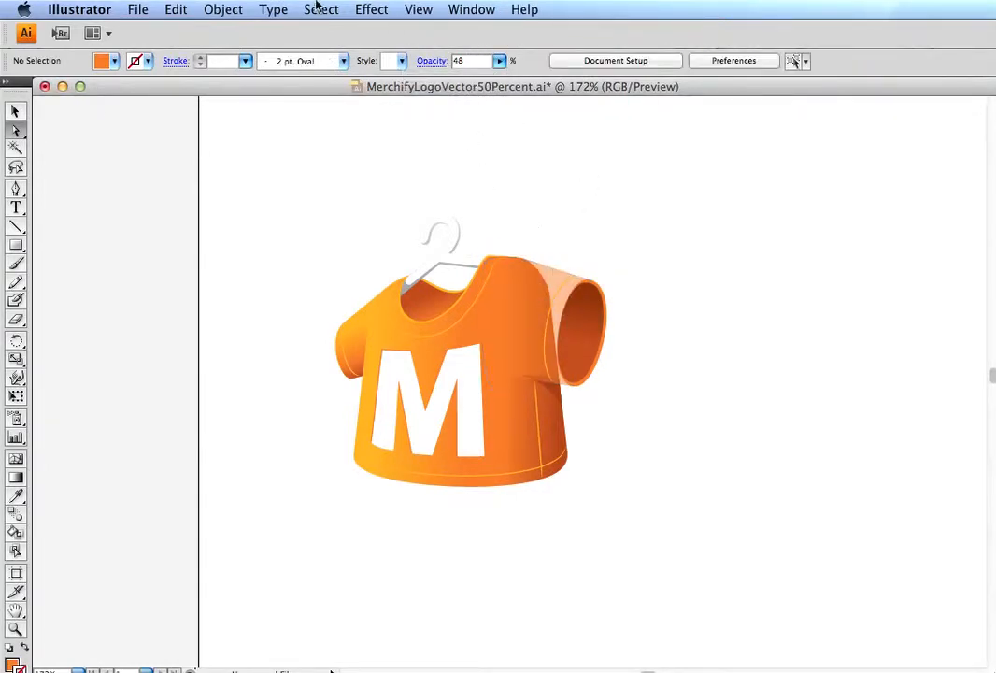
Step: Undo the sleeve path's opacity change and deselect the path
left_click(213, 9)
left_click(192, 28)
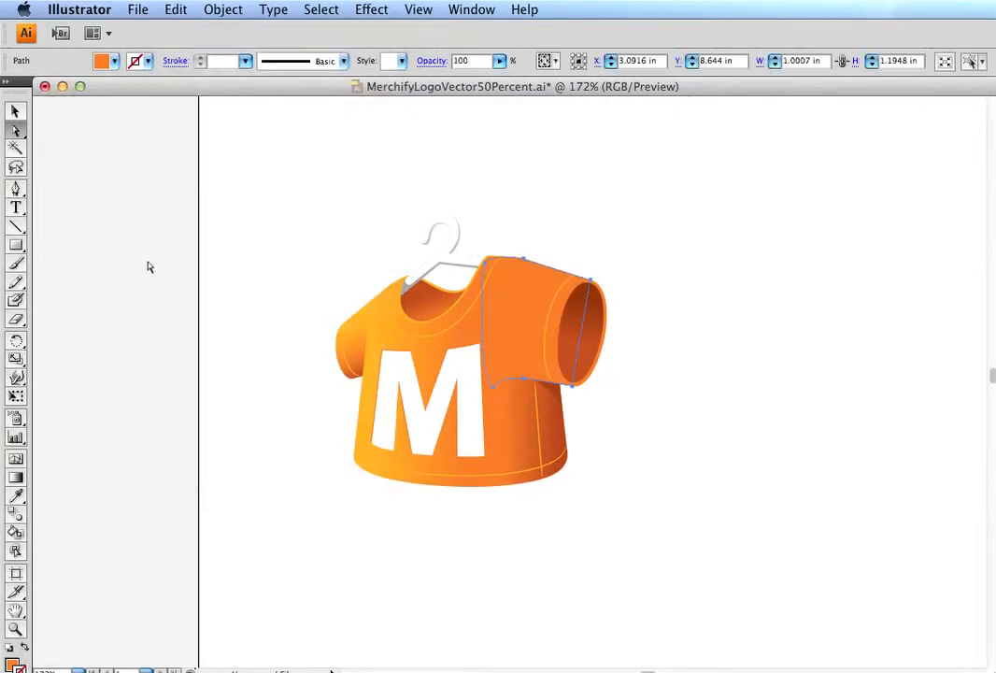
left_click(532, 182)
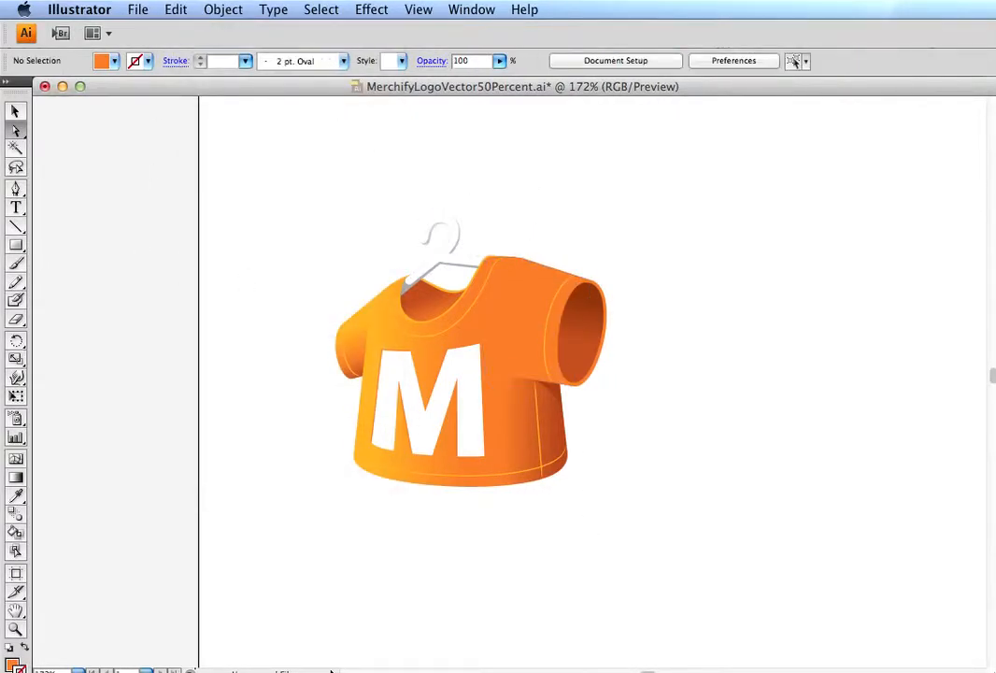
left_click(332, 671)
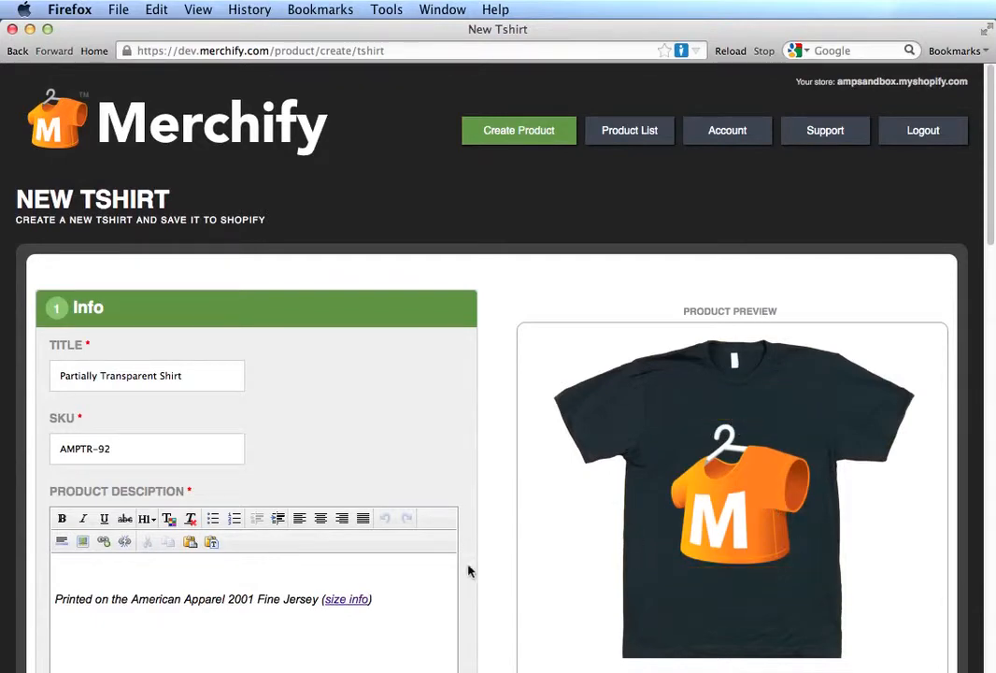
scroll(496, 574, "down", 3)
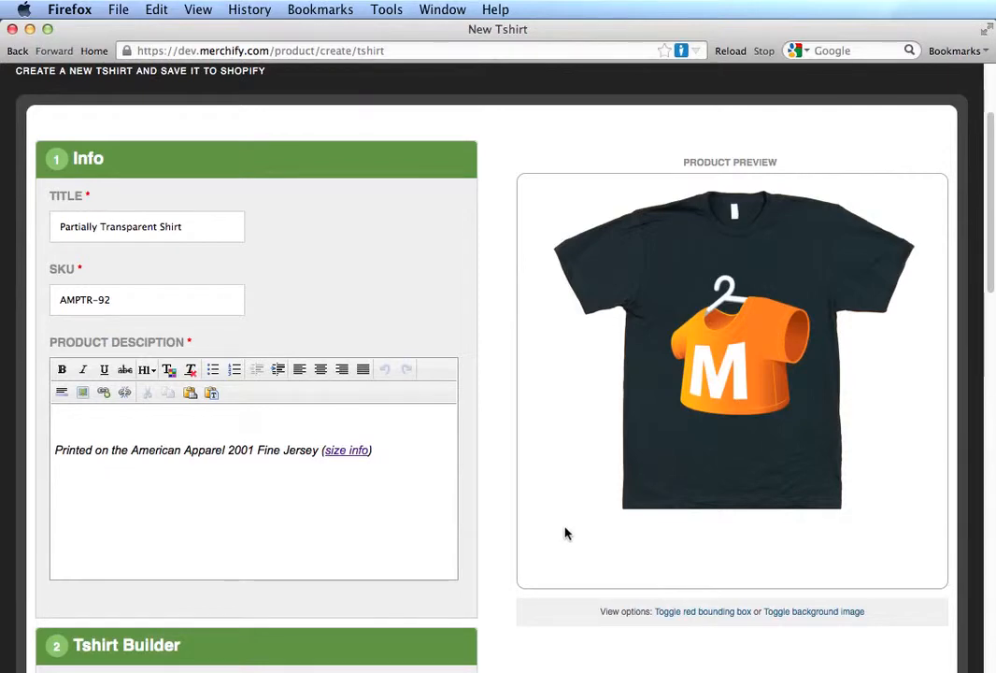
key("super+Tab")
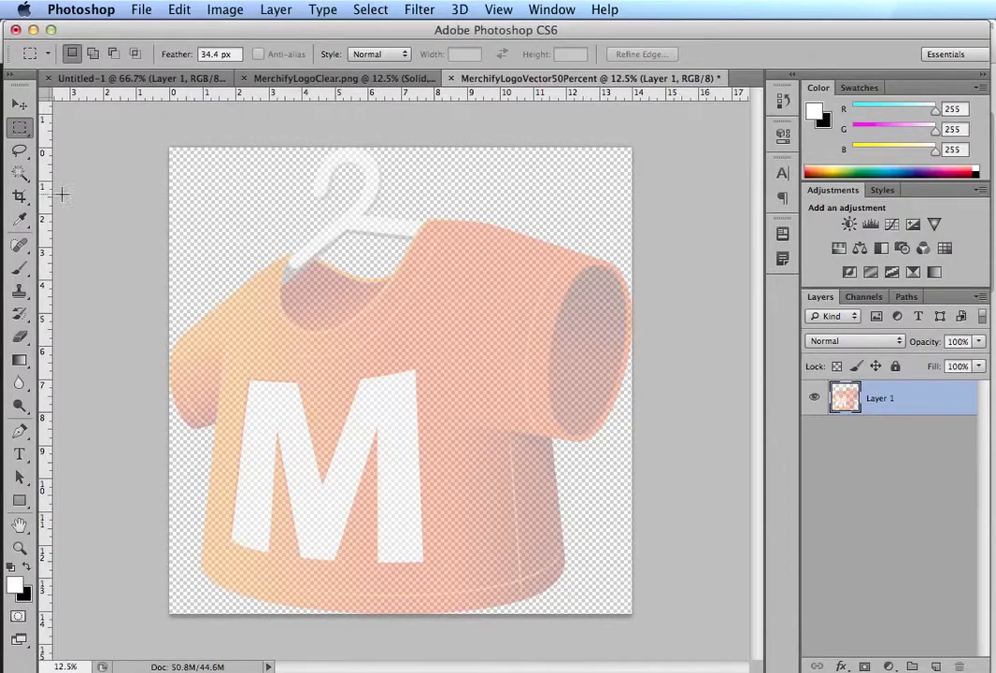